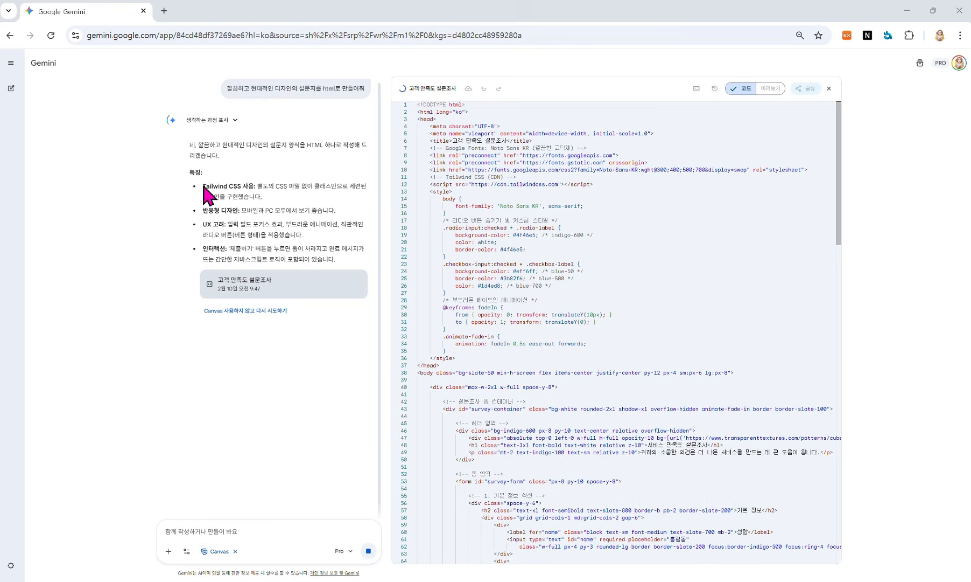
Step: Highlight the Tailwind CSS and 반응형 디자인 notes, then test the fields and ratings, ending on 만족
{"action": "left_click_drag", "start_coordinate": [205, 185], "coordinate": [268, 185]}
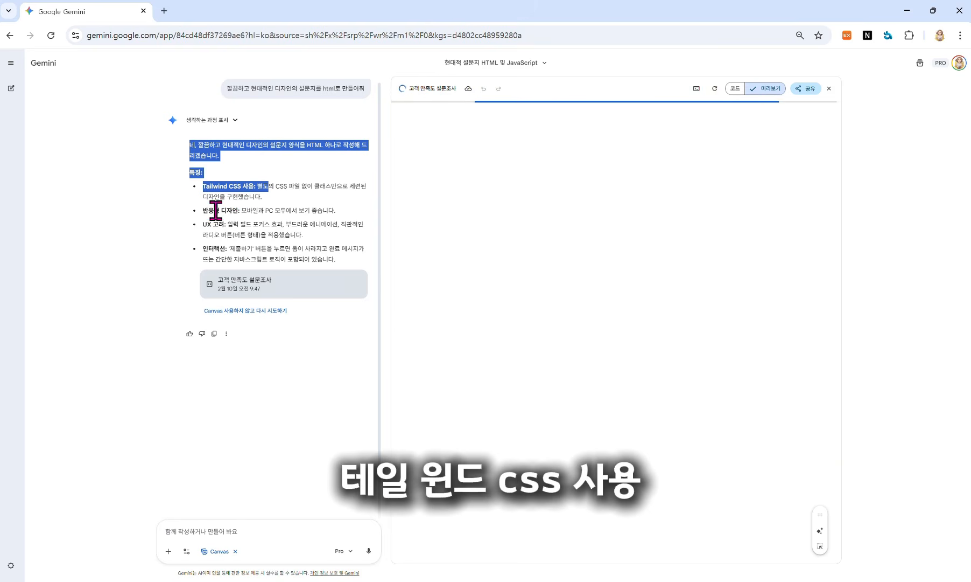
{"action": "left_click_drag", "start_coordinate": [208, 210], "coordinate": [224, 223]}
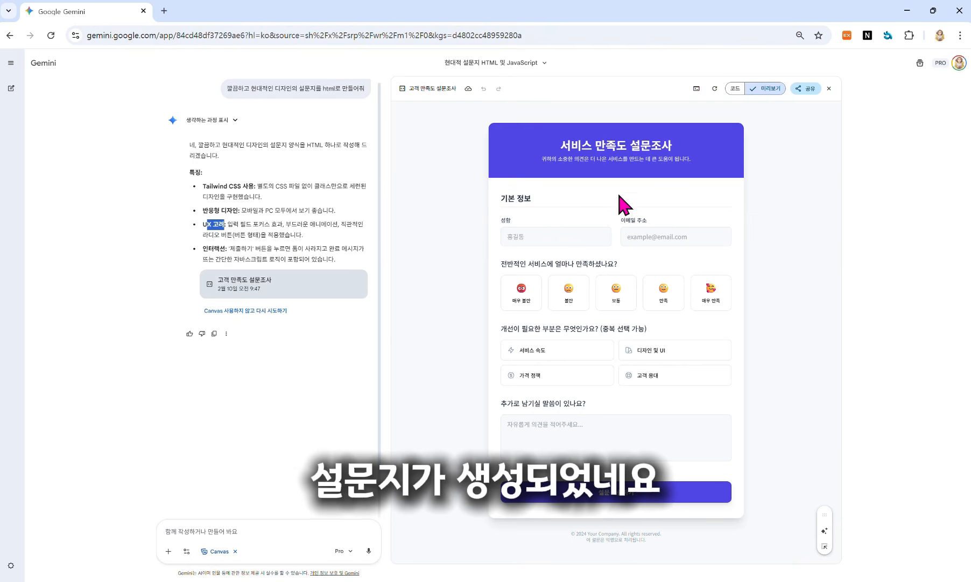
{"action": "left_click", "coordinate": [581, 238]}
{"action": "left_click", "coordinate": [645, 240]}
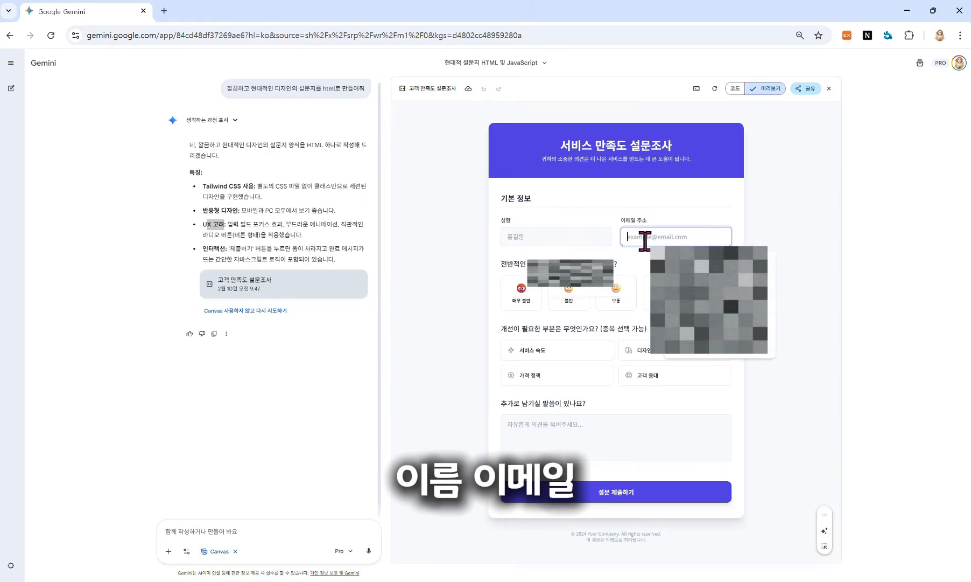
{"action": "left_click", "coordinate": [522, 302]}
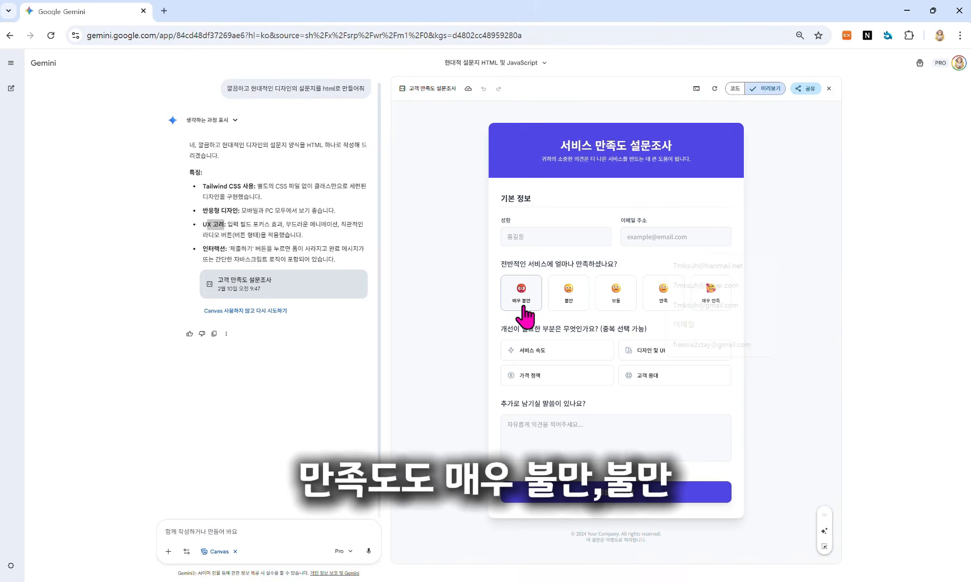
{"action": "left_click", "coordinate": [570, 300]}
{"action": "left_click", "coordinate": [611, 301]}
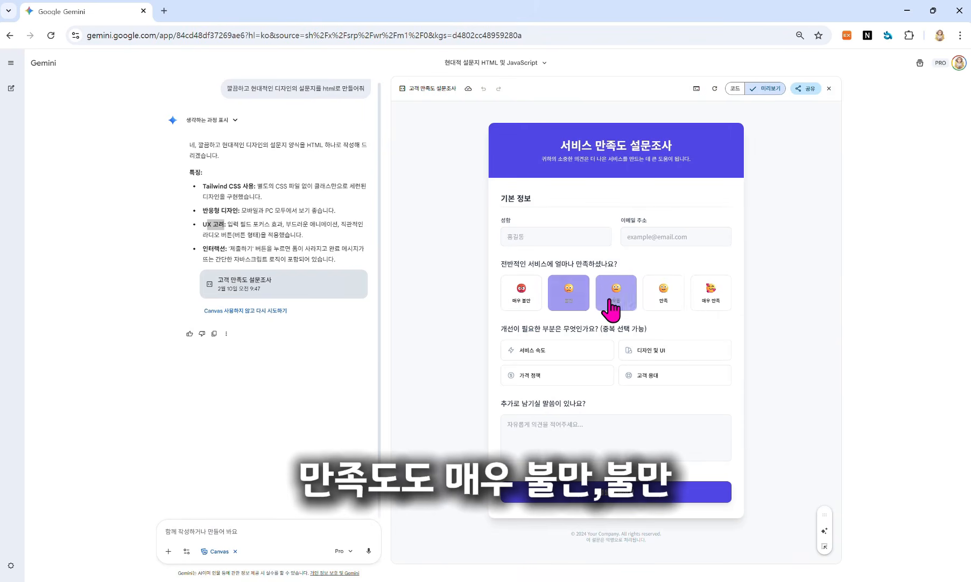
{"action": "left_click", "coordinate": [662, 304]}
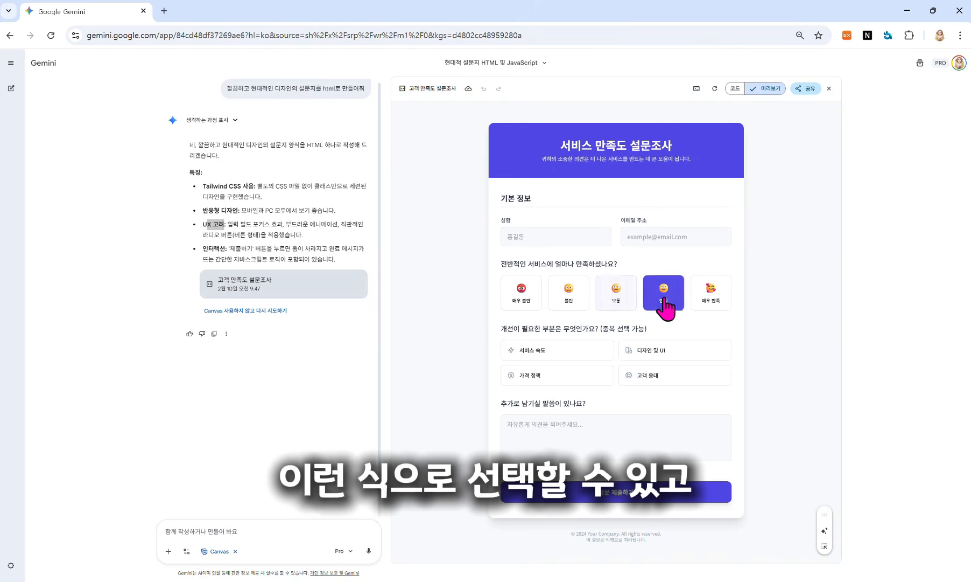
Step: Mark 서비스 속도 and 디자인 및 UI for improvement and try submitting, dismissing the empty-name warning
{"action": "left_click", "coordinate": [527, 354]}
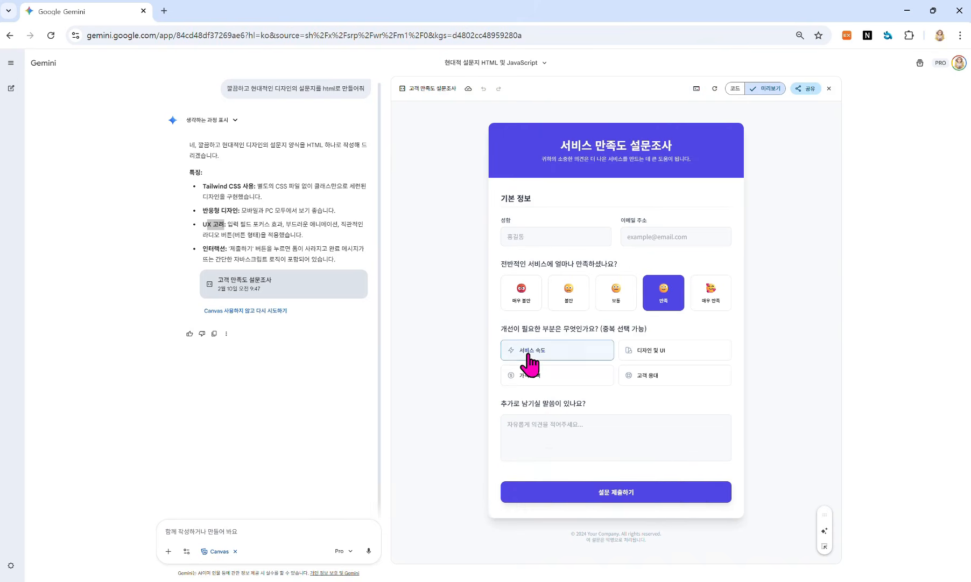
{"action": "left_click", "coordinate": [650, 352]}
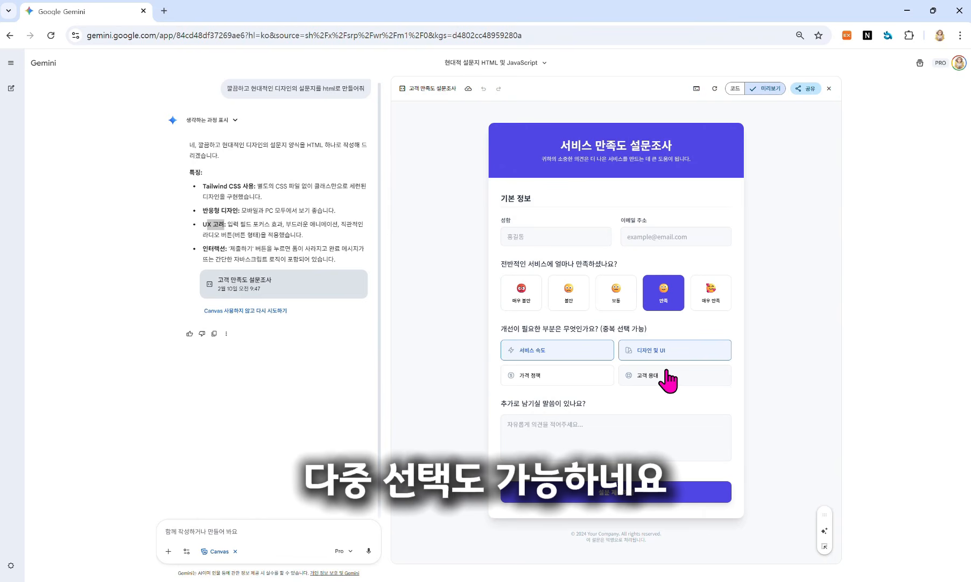
{"action": "left_click", "coordinate": [615, 491]}
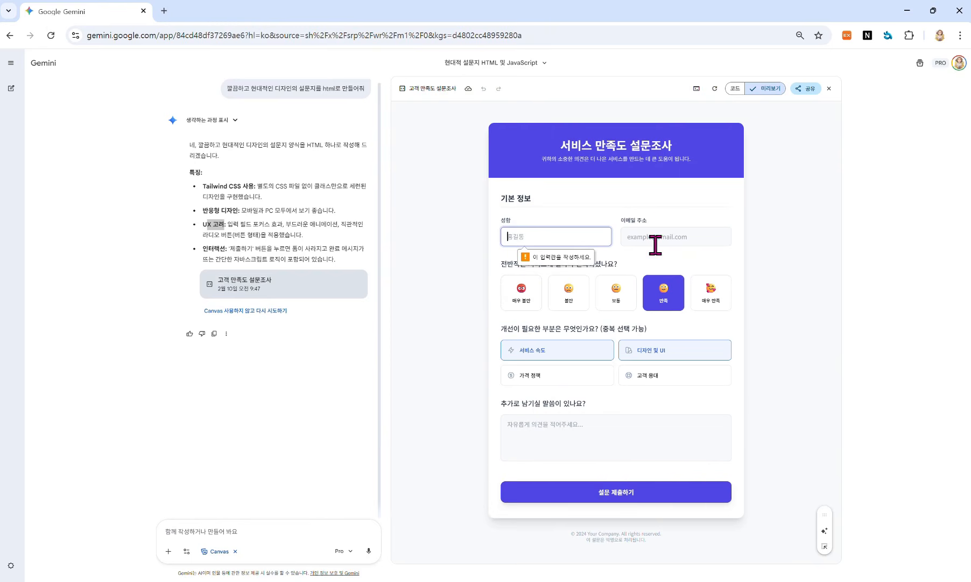
{"action": "left_click", "coordinate": [616, 237]}
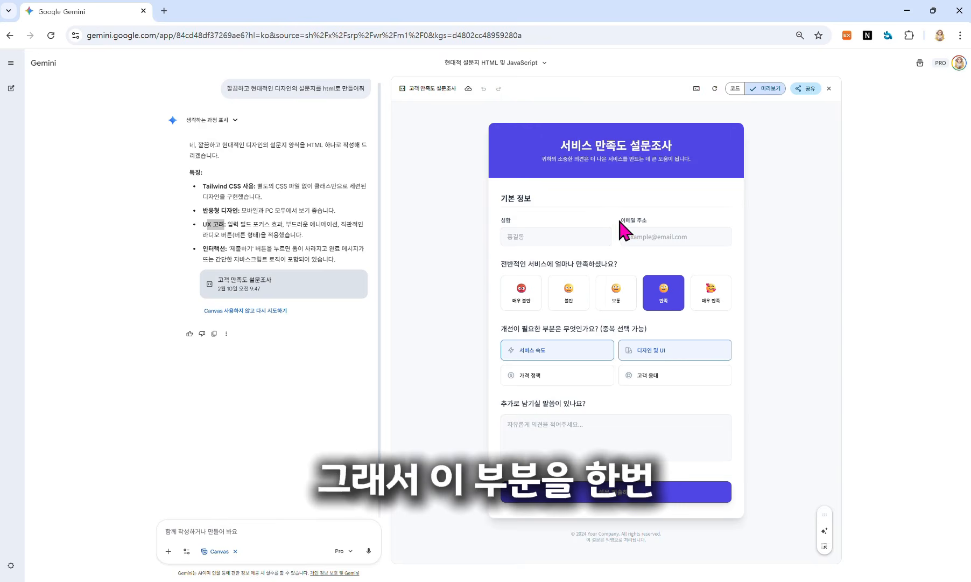
Step: Ask Gemini to move the email address field below the name field
{"action": "left_click", "coordinate": [258, 528]}
{"action": "type", "text": "이메일 주소가 성함 항목 아래로"}
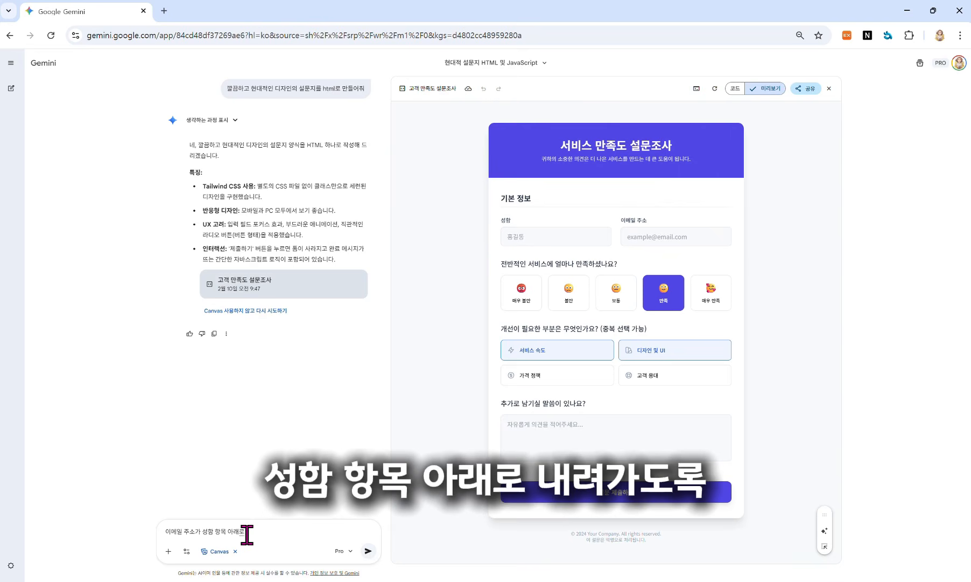
{"action": "type", "text": " 내려가도록 수정해줘"}
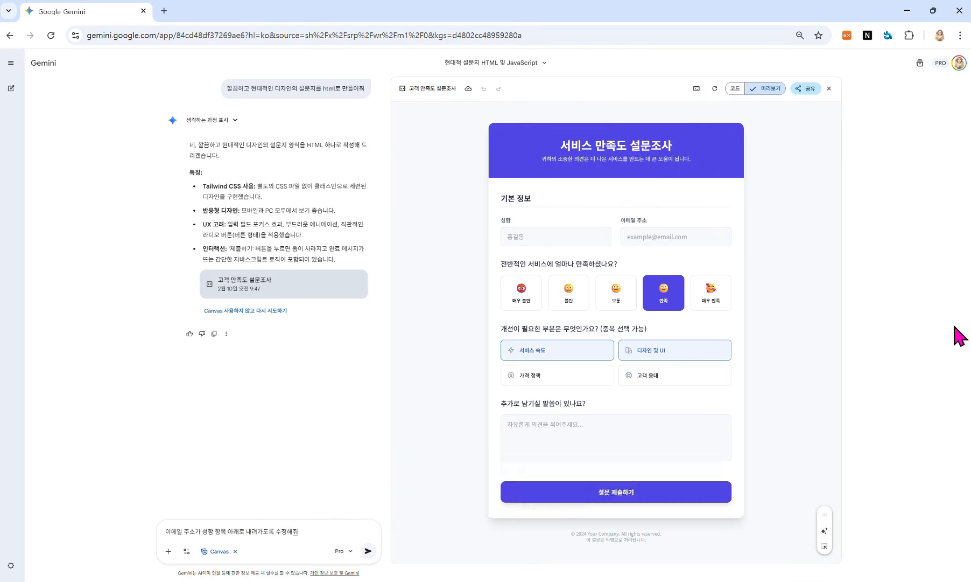
{"action": "key", "text": "Return"}
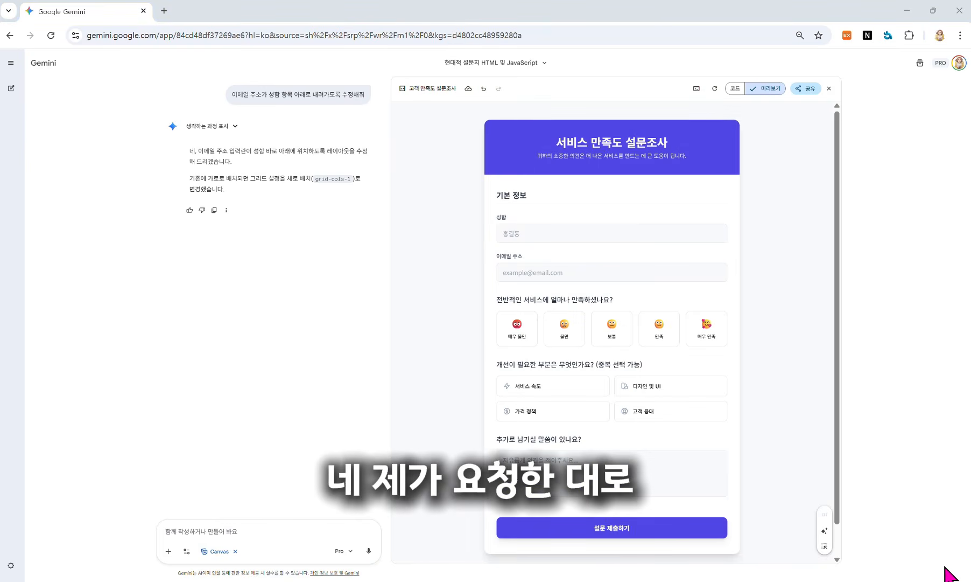
Step: Show the revised survey's code and copy its full content via 공유 > 콘텐츠 복사
{"action": "left_click", "coordinate": [736, 88]}
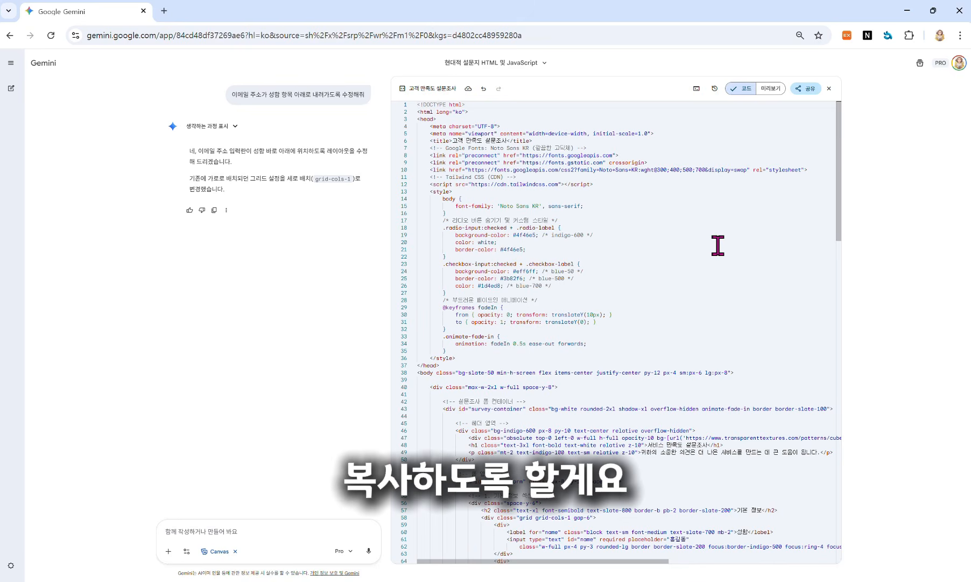
{"action": "left_click", "coordinate": [806, 90]}
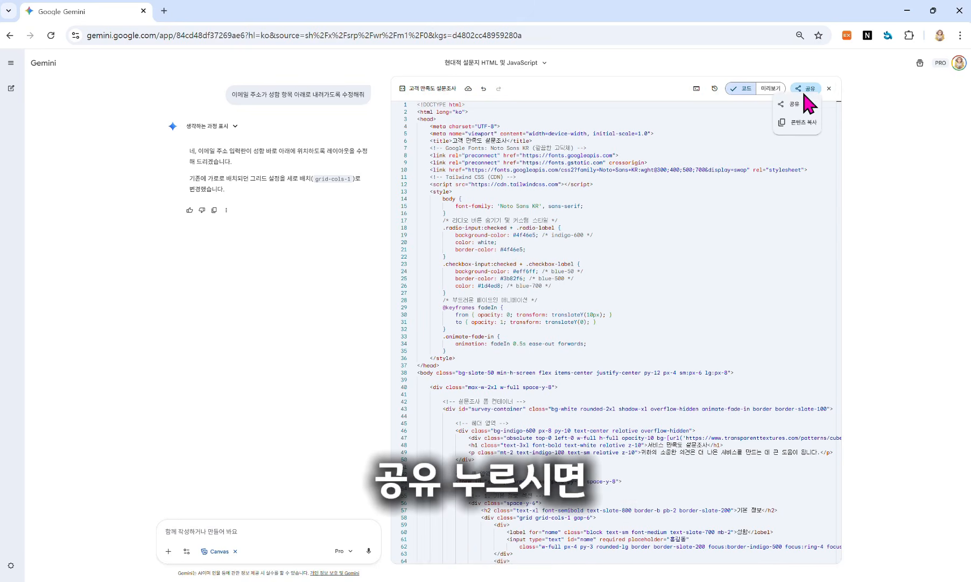
{"action": "left_click", "coordinate": [808, 124]}
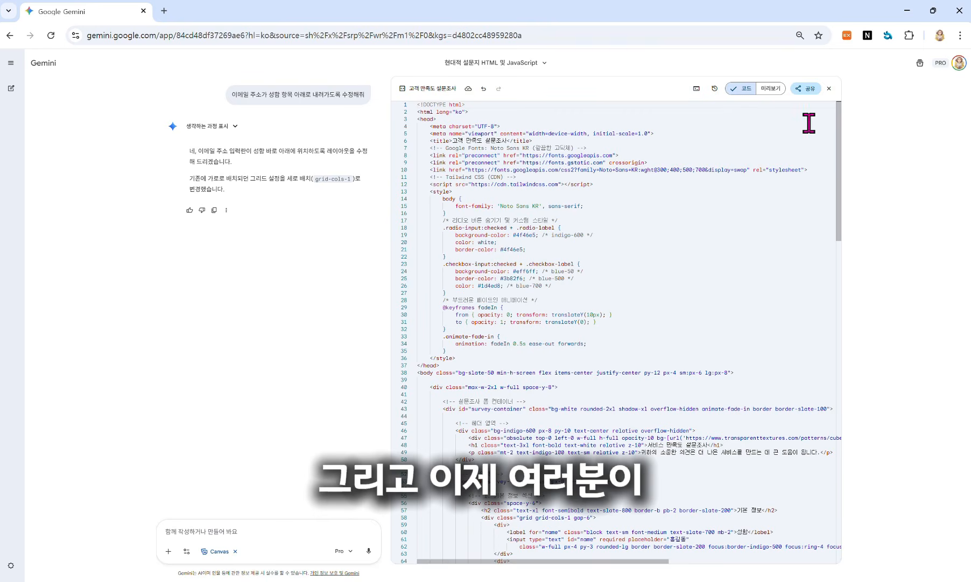
Step: Create a new Gem from the Gem manager and name it '설문지 자동 생성'
{"action": "left_click", "coordinate": [10, 63]}
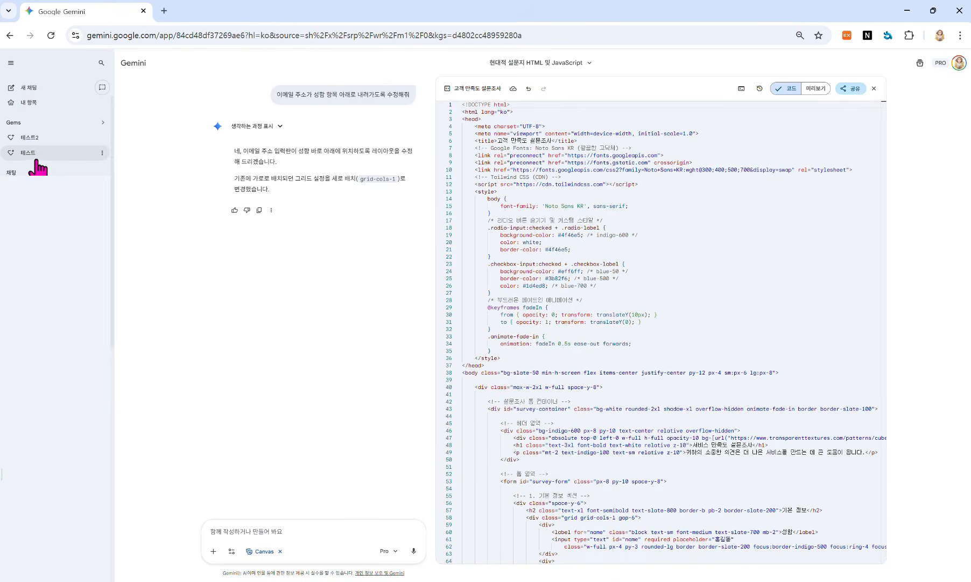
{"action": "left_click", "coordinate": [32, 123]}
{"action": "scroll", "coordinate": [609, 406], "scroll_direction": "down", "scroll_amount": 3}
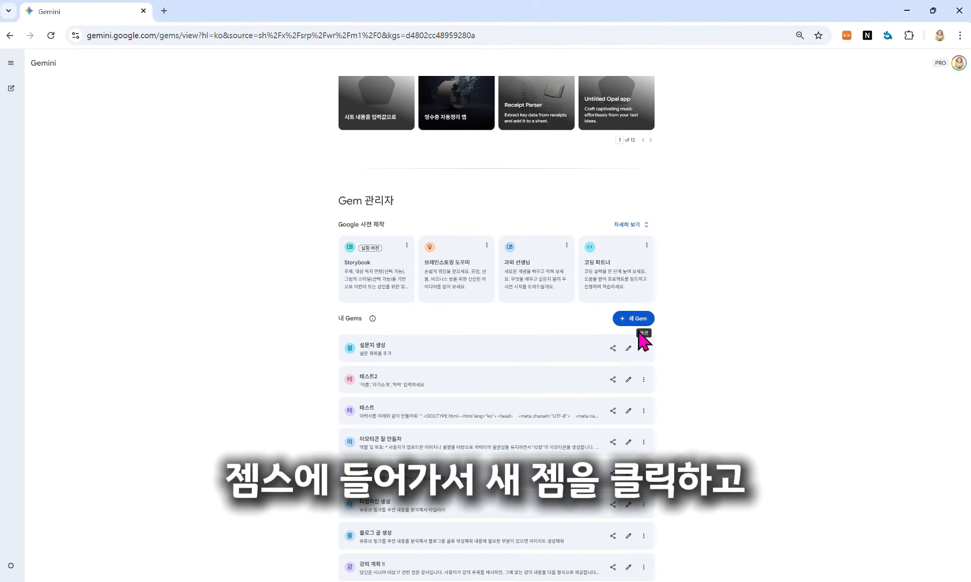
{"action": "left_click", "coordinate": [634, 318]}
{"action": "type", "text": "설문지"}
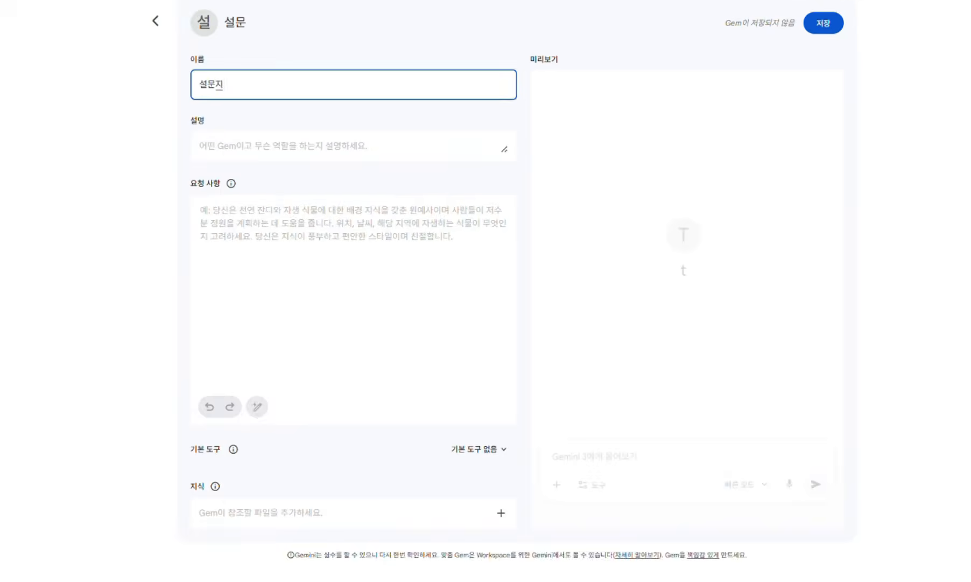
{"action": "type", "text": " 자동"}
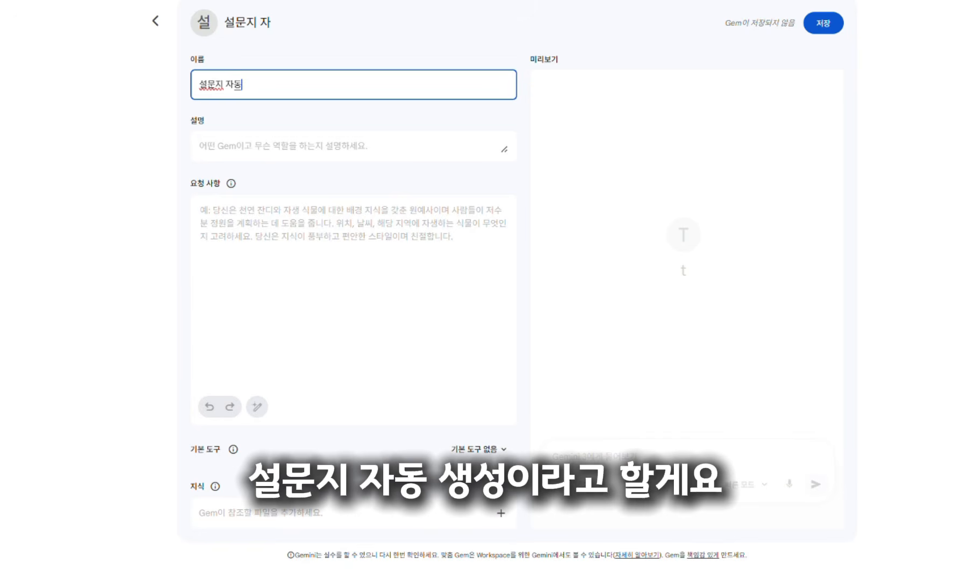
{"action": "type", "text": " 생"}
{"action": "type", "text": "성"}
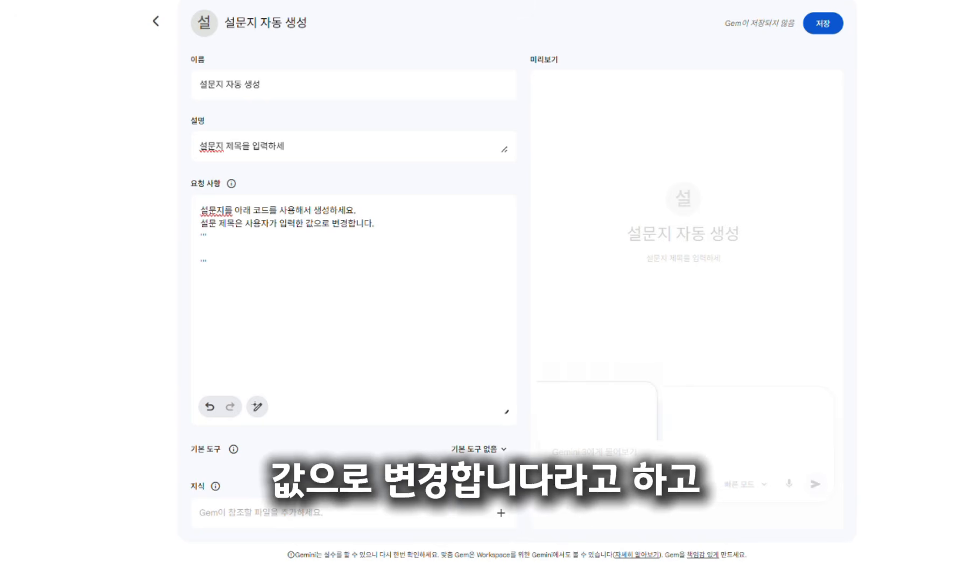
Step: Paste the survey code into the Gem's instructions and set Canvas as its default tool
{"action": "right_click", "coordinate": [270, 258]}
{"action": "left_click", "coordinate": [319, 410]}
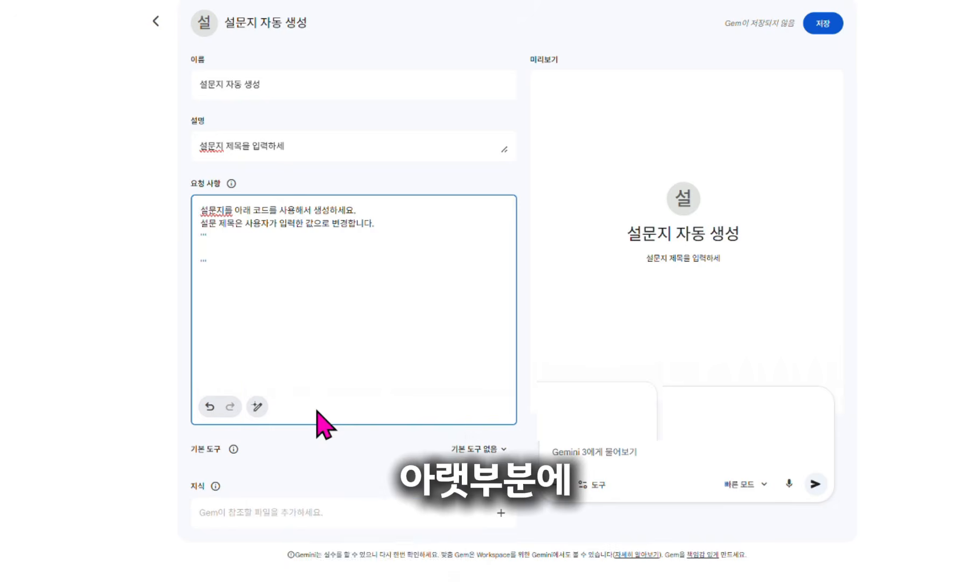
{"action": "scroll", "coordinate": [256, 322], "scroll_direction": "up", "scroll_amount": 5}
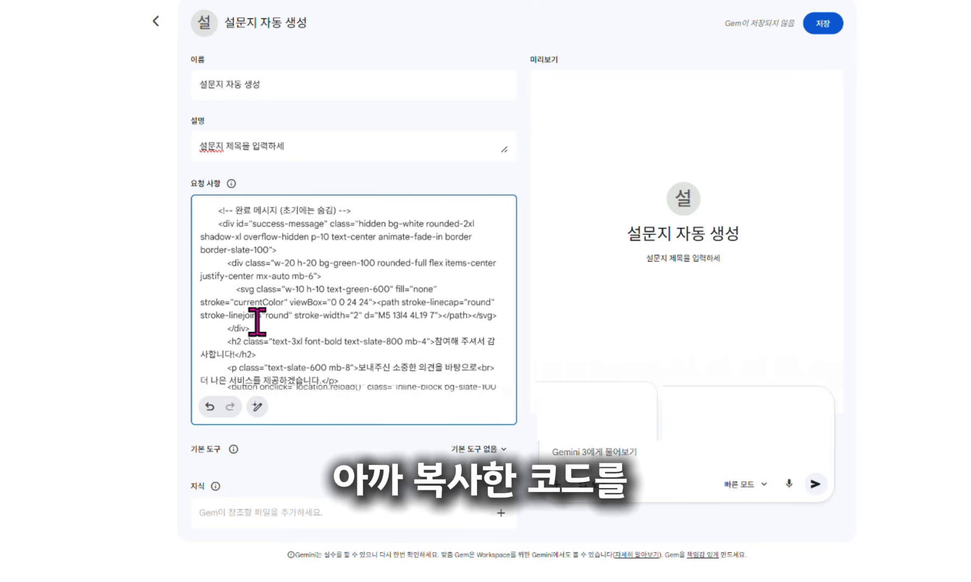
{"action": "scroll", "coordinate": [257, 321], "scroll_direction": "down", "scroll_amount": 10}
{"action": "left_click", "coordinate": [479, 384]}
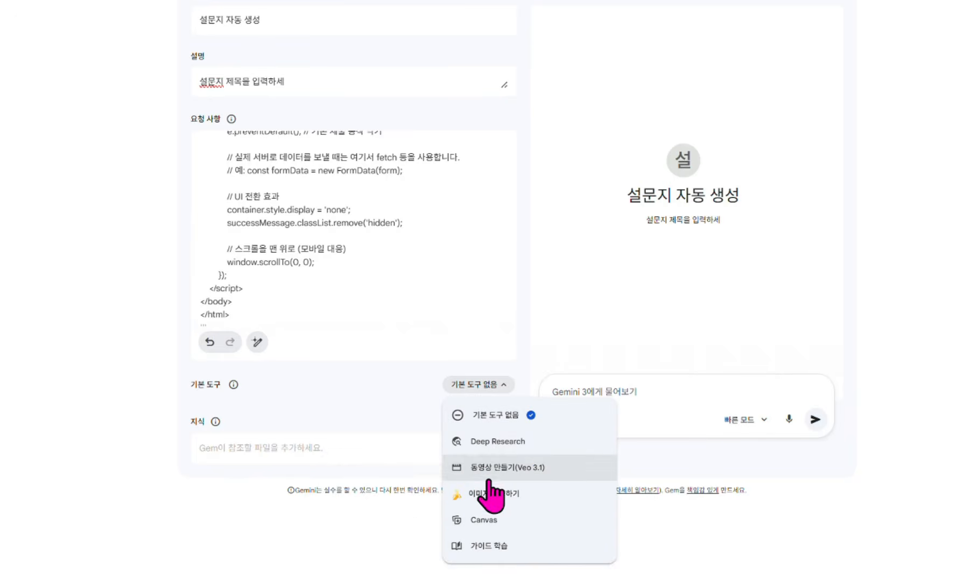
{"action": "left_click", "coordinate": [495, 528]}
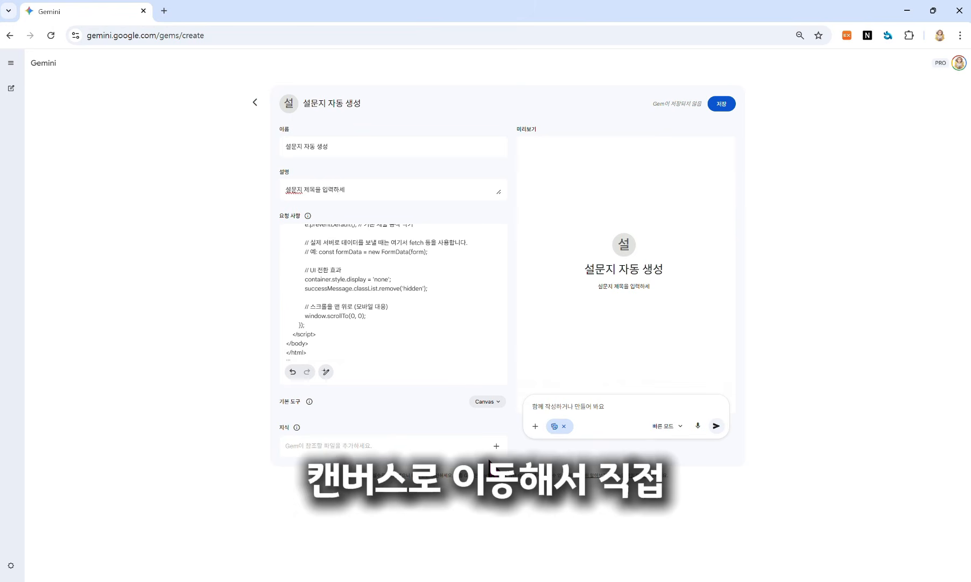
Step: Save the Gem, start a chat, and request a '1인가구 소비 성향 조사' survey using the Pro model
{"action": "left_click", "coordinate": [726, 105]}
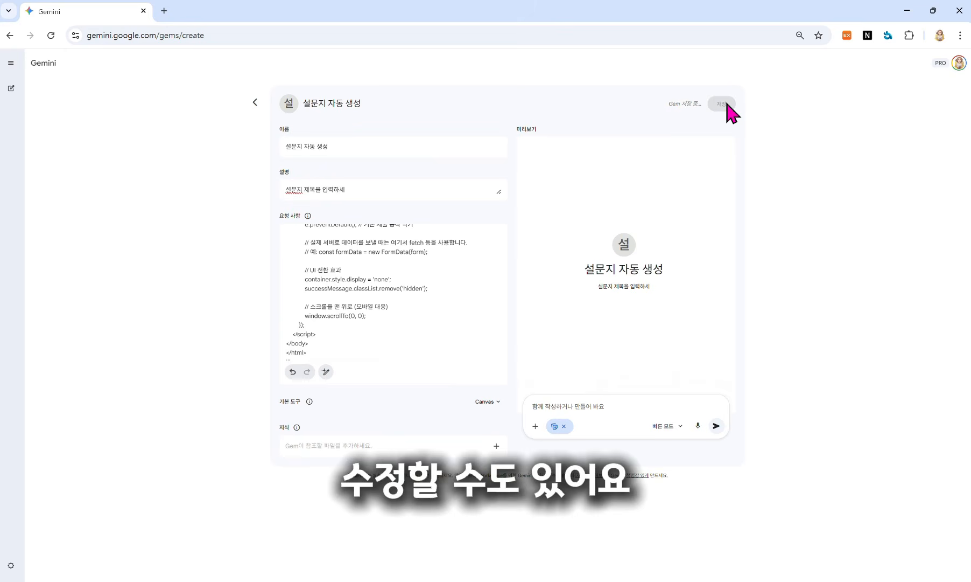
{"action": "left_click", "coordinate": [557, 366]}
{"action": "type", "text": "1인가구 소비 성향"}
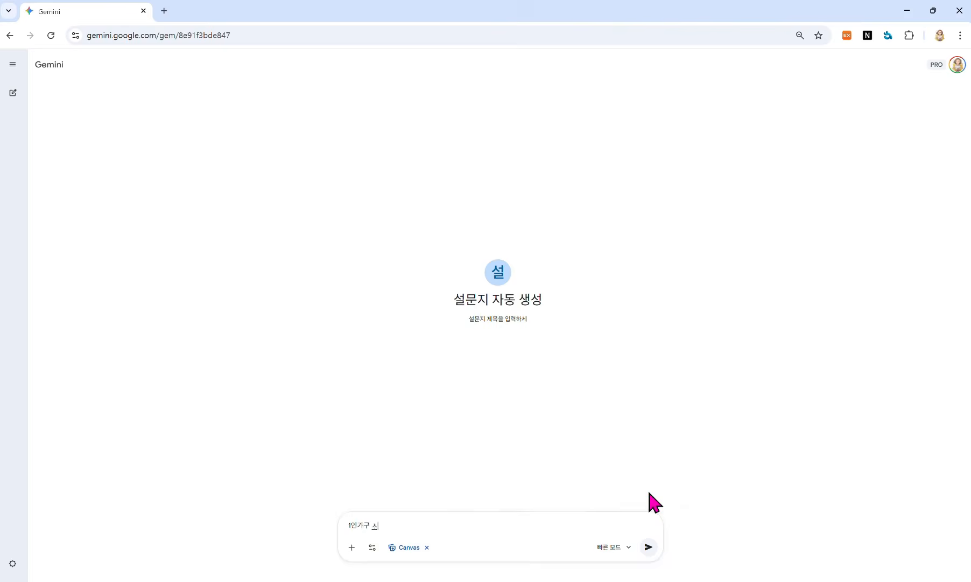
{"action": "type", "text": " 조사"}
{"action": "left_click", "coordinate": [618, 546]}
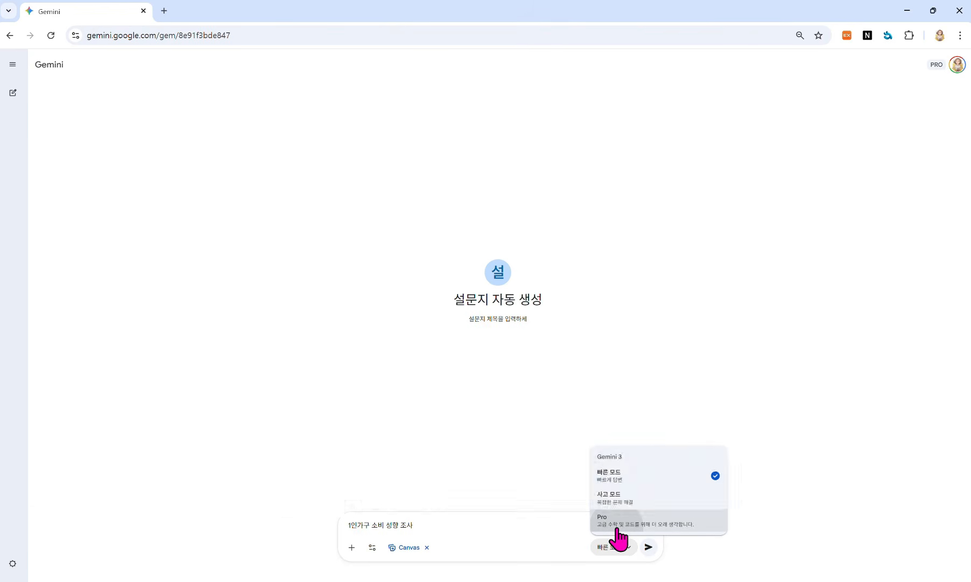
{"action": "left_click", "coordinate": [620, 535]}
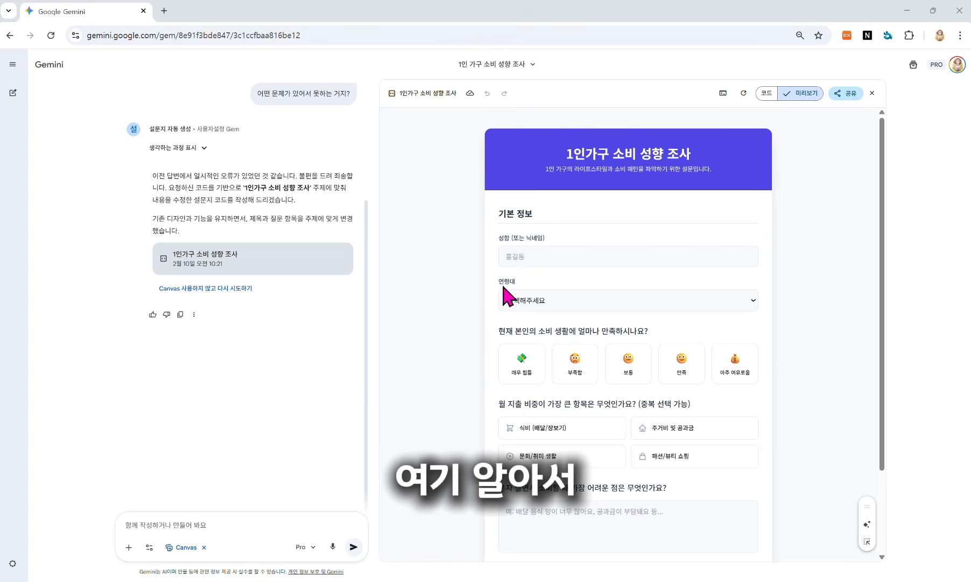
Step: Test the 연령대 dropdown by picking 30대 and scroll through the survey preview
{"action": "left_click", "coordinate": [560, 299]}
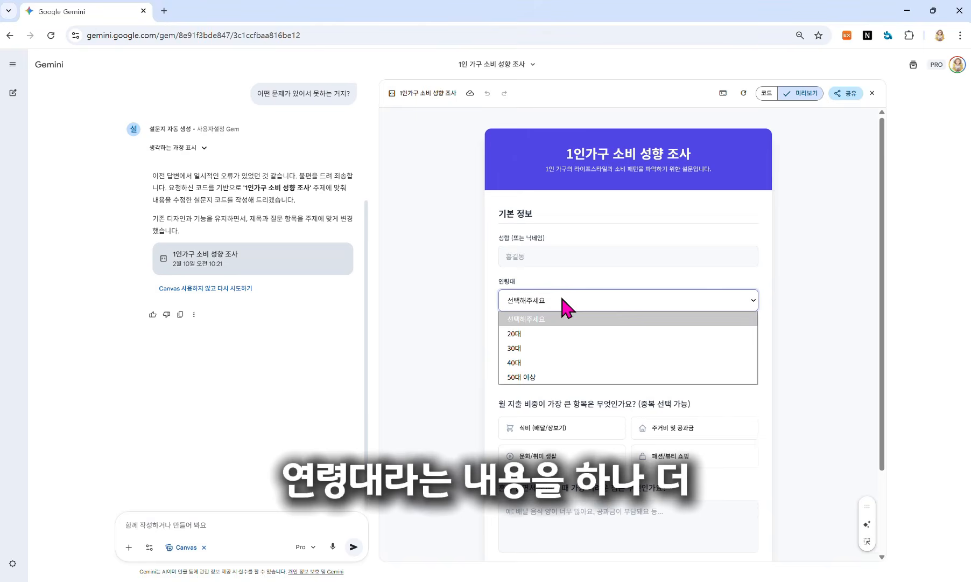
{"action": "left_click", "coordinate": [548, 348]}
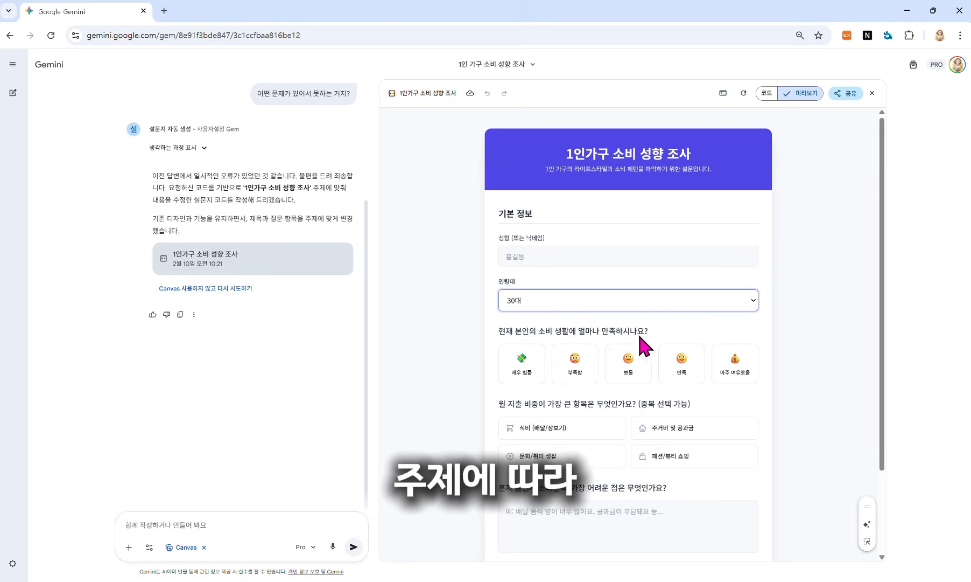
{"action": "scroll", "coordinate": [641, 345], "scroll_direction": "down", "scroll_amount": 1}
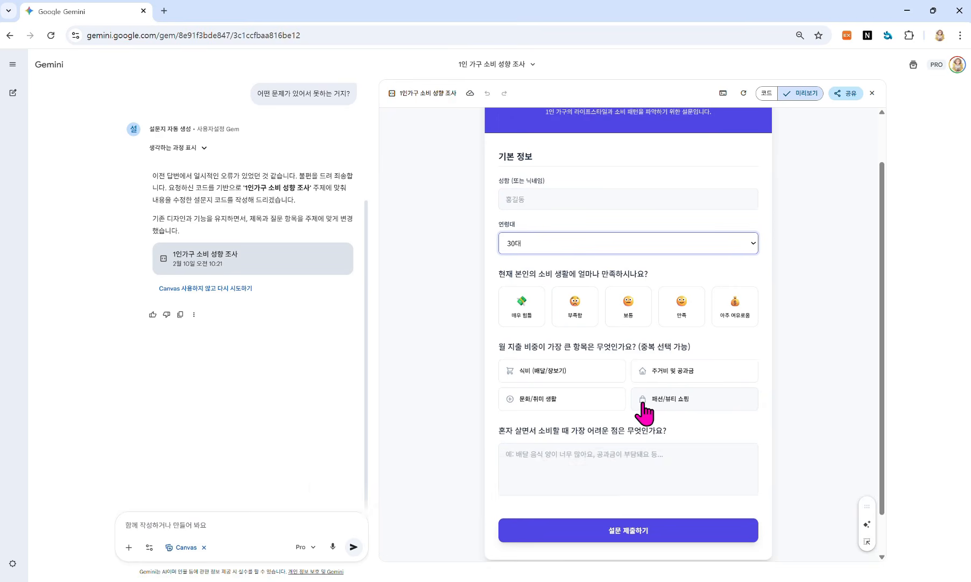
{"action": "scroll", "coordinate": [644, 412], "scroll_direction": "down", "scroll_amount": 1}
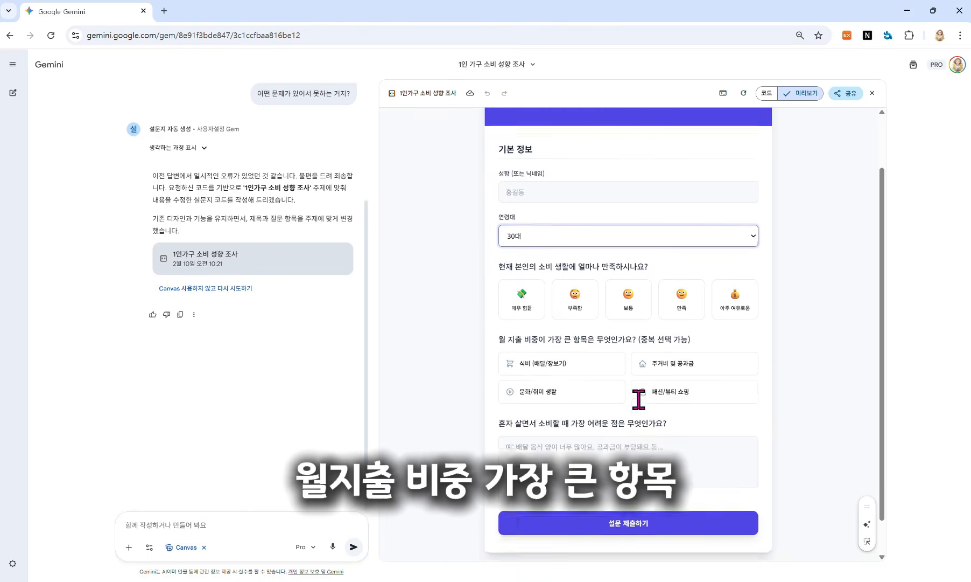
{"action": "scroll", "coordinate": [605, 430], "scroll_direction": "up", "scroll_amount": 1}
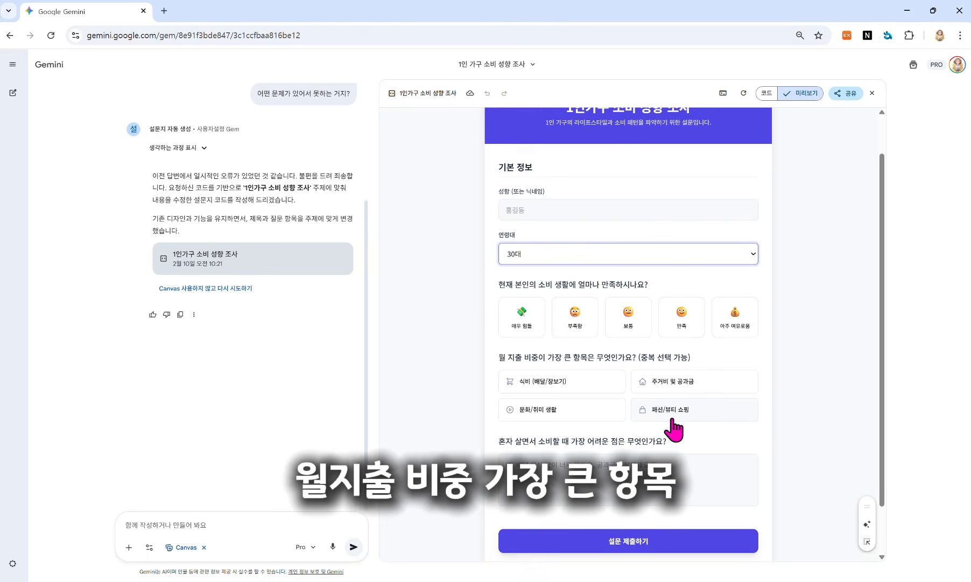
{"action": "scroll", "coordinate": [673, 429], "scroll_direction": "down", "scroll_amount": 1}
Step: Ask Gemini to add a '교통비' option to the monthly spending question and check the result
{"action": "left_click", "coordinate": [211, 525]}
{"action": "type", "text": "월 지출 비"}
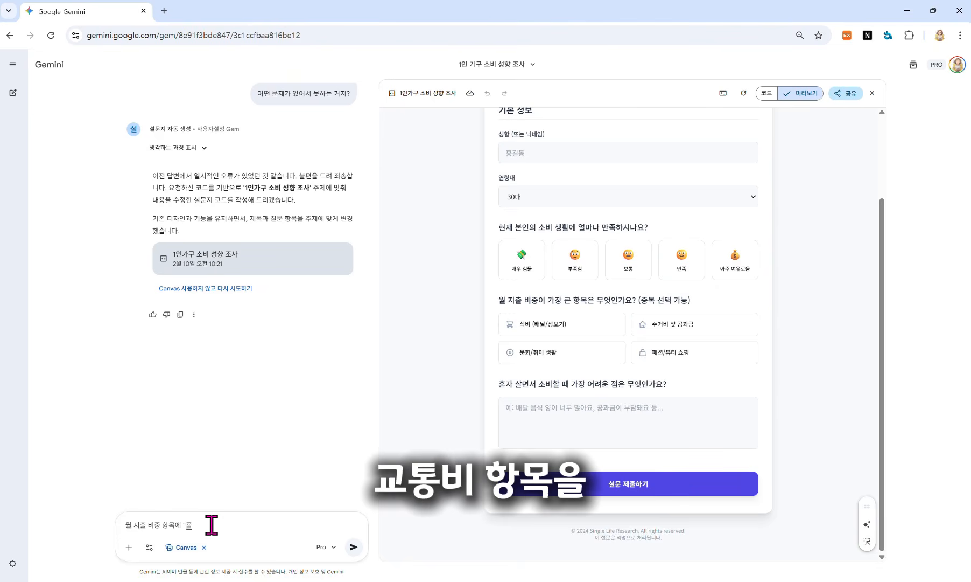
{"action": "type", "text": "중 항목에 \"교통비\" 항목 추가해줘"}
{"action": "key", "text": "Return"}
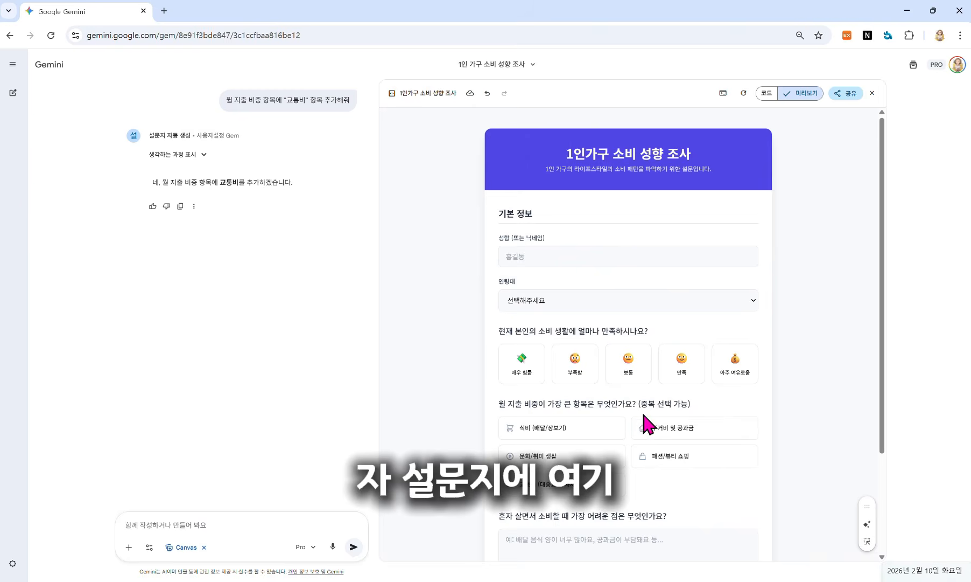
{"action": "scroll", "coordinate": [627, 413], "scroll_direction": "down", "scroll_amount": 1}
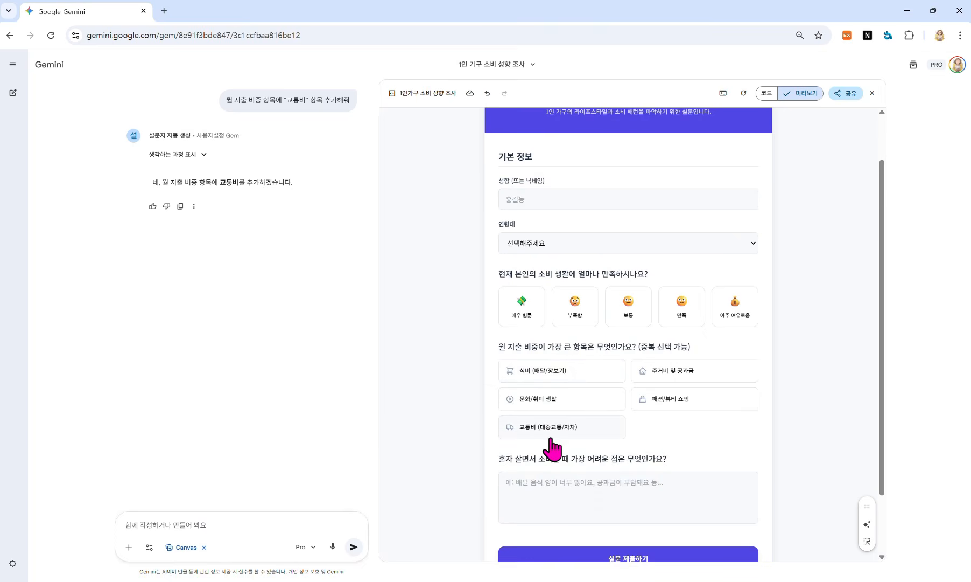
{"action": "scroll", "coordinate": [598, 442], "scroll_direction": "down", "scroll_amount": 2}
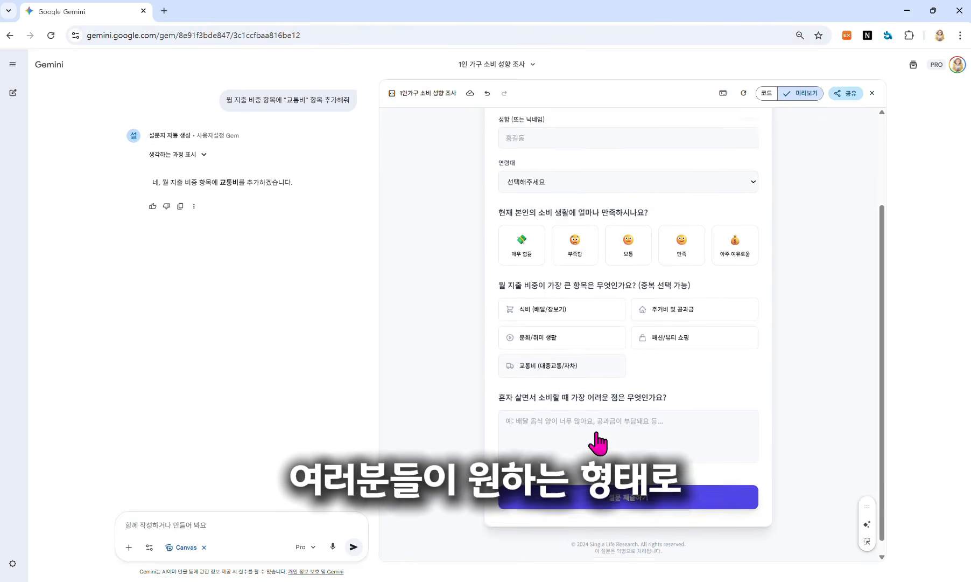
{"action": "scroll", "coordinate": [596, 433], "scroll_direction": "up", "scroll_amount": 3}
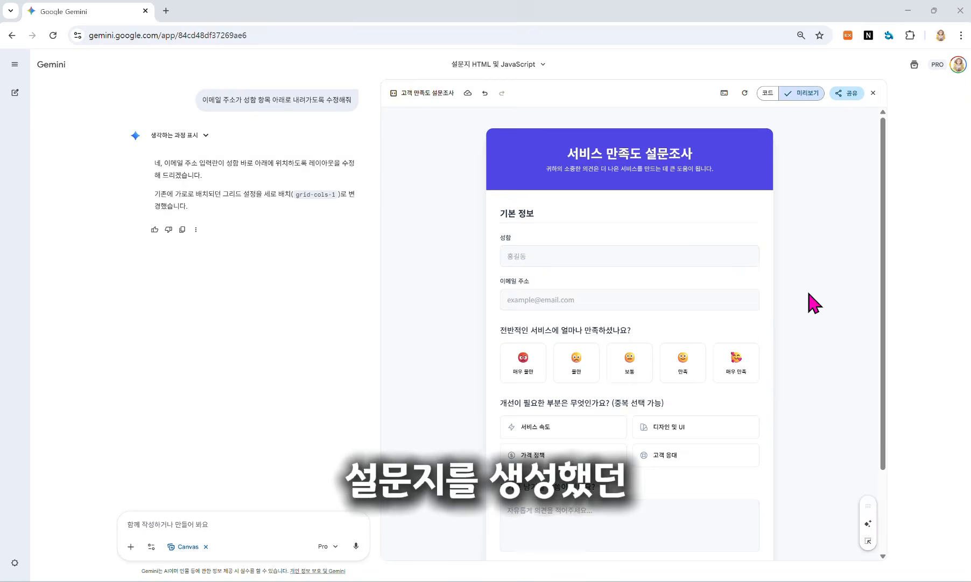
Step: Ask Gemini to collect the survey's responses in Google Sheets and review its doPost Apps Script reply
{"action": "type", "text": "이 설문지 그"}
{"action": "type", "text": "과를"}
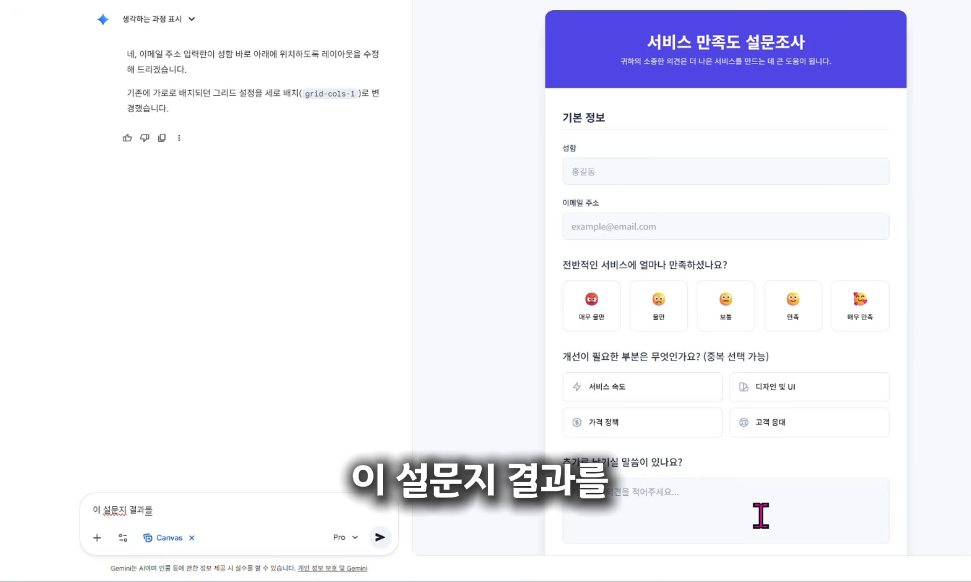
{"action": "type", "text": " 구글 시트로 취합할 수 있게 해줘"}
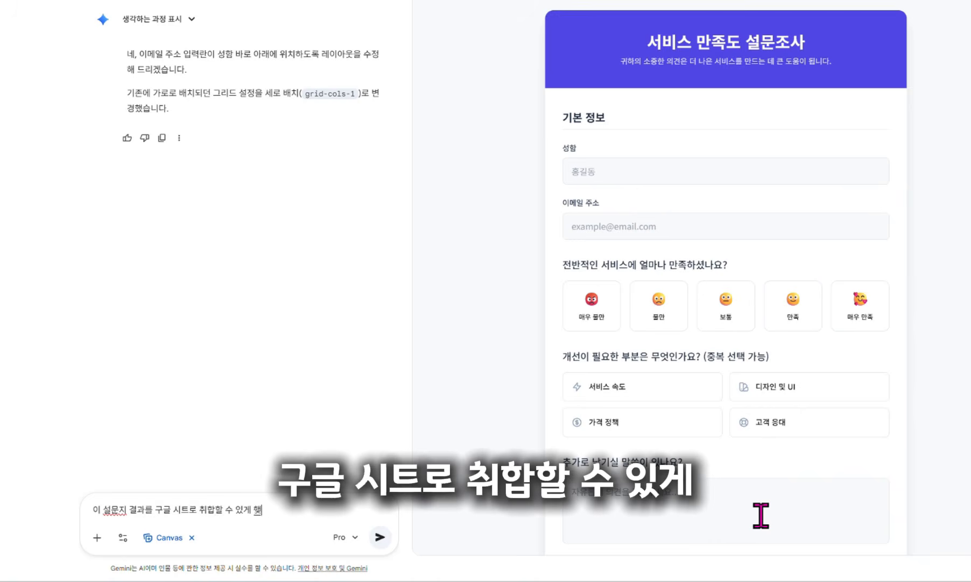
{"action": "left_click", "coordinate": [379, 536]}
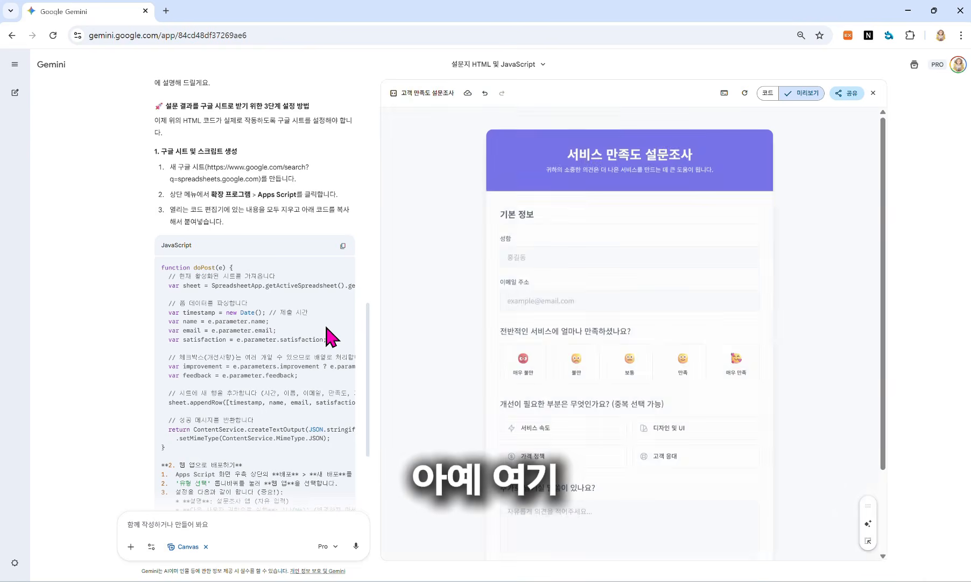
{"action": "scroll", "coordinate": [326, 327], "scroll_direction": "down", "scroll_amount": 1}
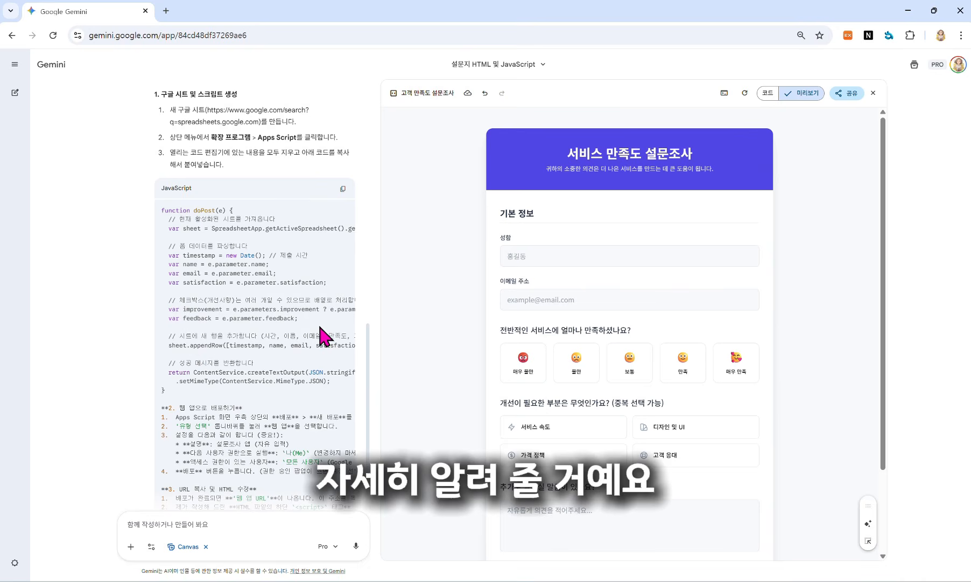
{"action": "left_click", "coordinate": [166, 11]}
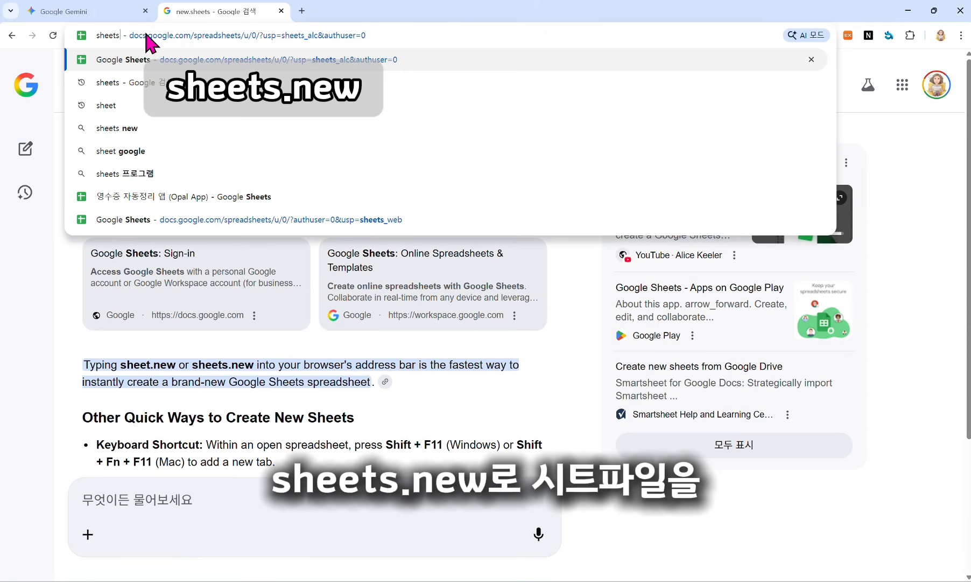
Step: Create a blank spreadsheet via sheets.new and open its Extensions > Apps Script editor
{"action": "type", "text": "s"}
{"action": "key", "text": "Return"}
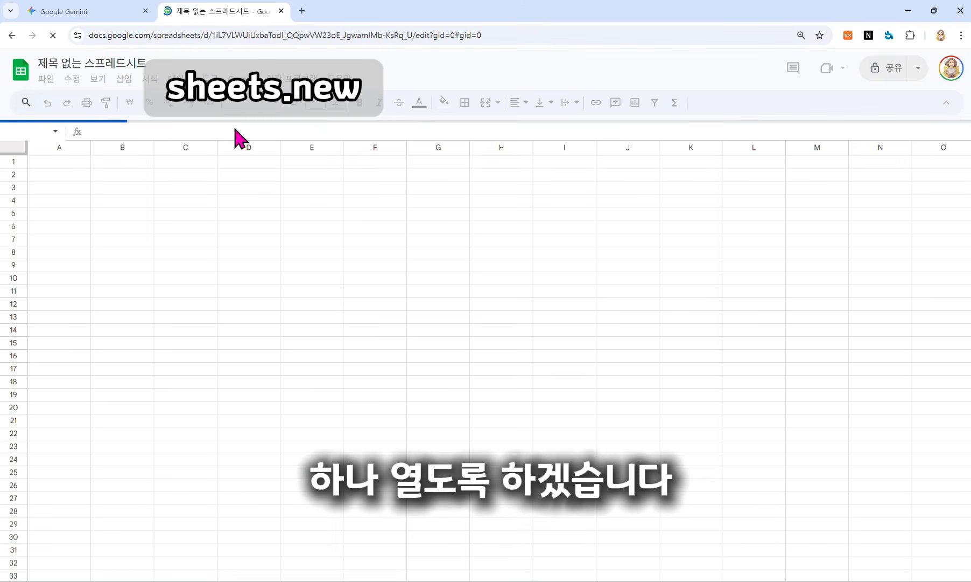
{"action": "left_click", "coordinate": [295, 80]}
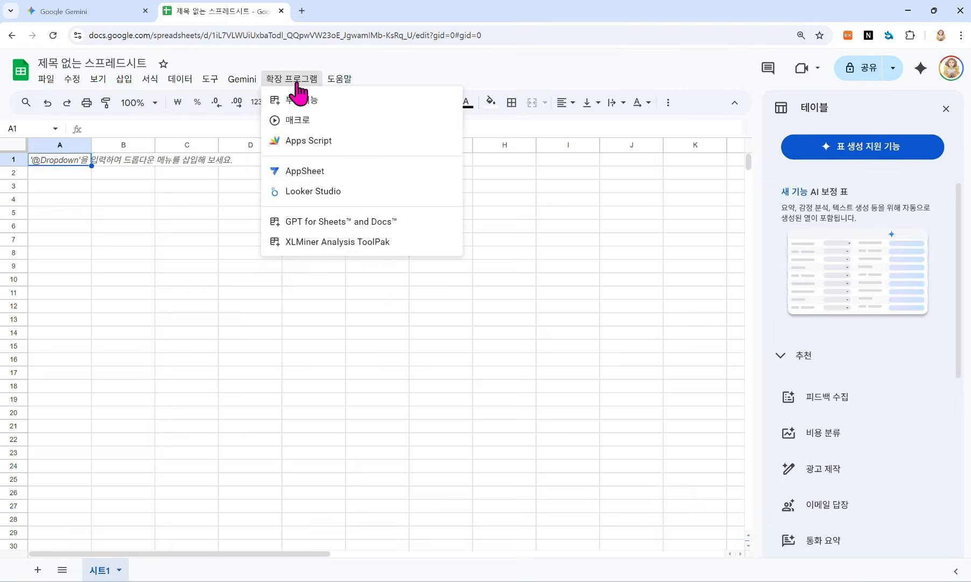
{"action": "left_click", "coordinate": [385, 152]}
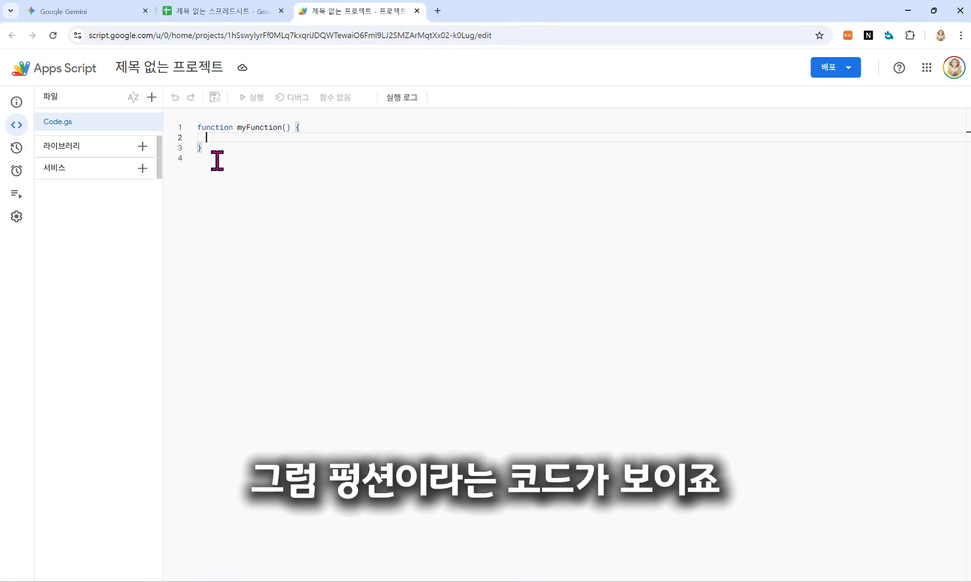
Step: Replace Code.gs's default myFunction code with the doPost script copied from Gemini's reply
{"action": "left_click_drag", "start_coordinate": [215, 162], "coordinate": [186, 130]}
{"action": "key", "text": "BackSpace"}
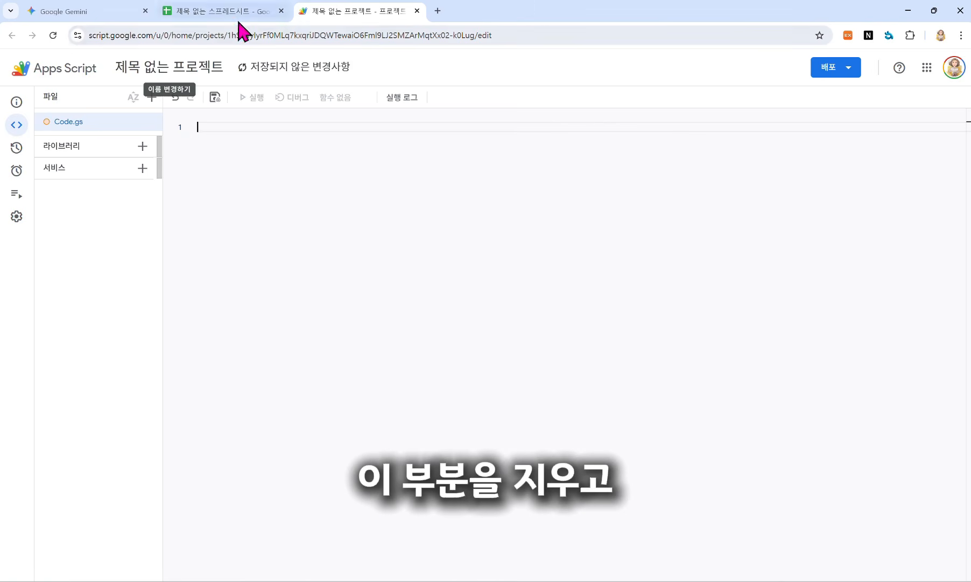
{"action": "left_click", "coordinate": [107, 18]}
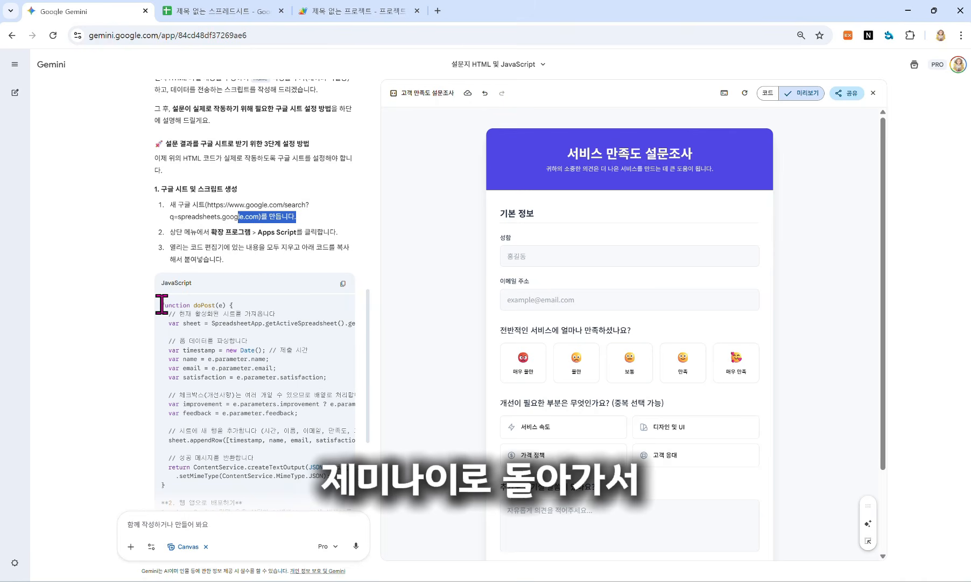
{"action": "left_click_drag", "start_coordinate": [160, 304], "coordinate": [201, 433]}
{"action": "scroll", "coordinate": [205, 390], "scroll_direction": "down", "scroll_amount": 1}
{"action": "right_click", "coordinate": [207, 389]}
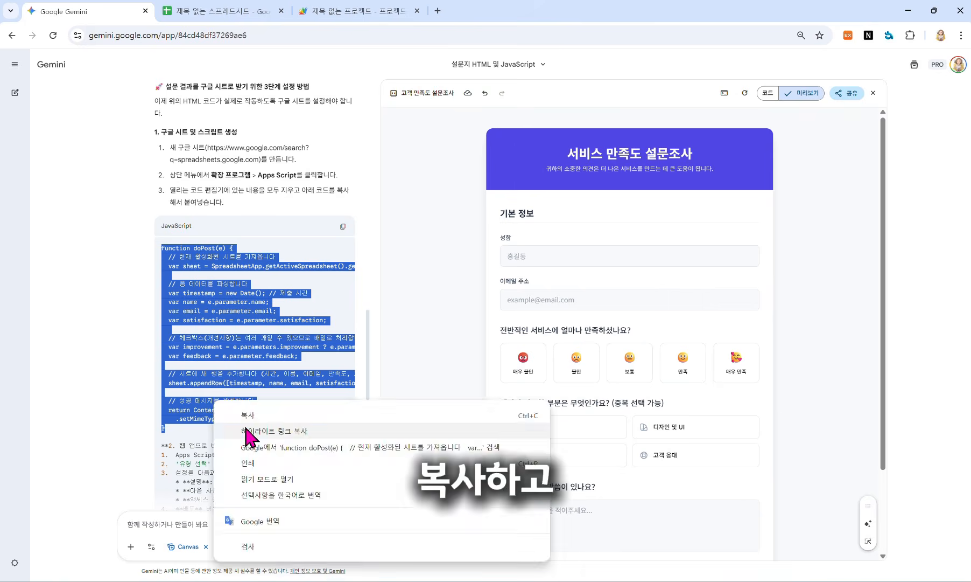
{"action": "left_click", "coordinate": [244, 415]}
{"action": "left_click", "coordinate": [340, 16]}
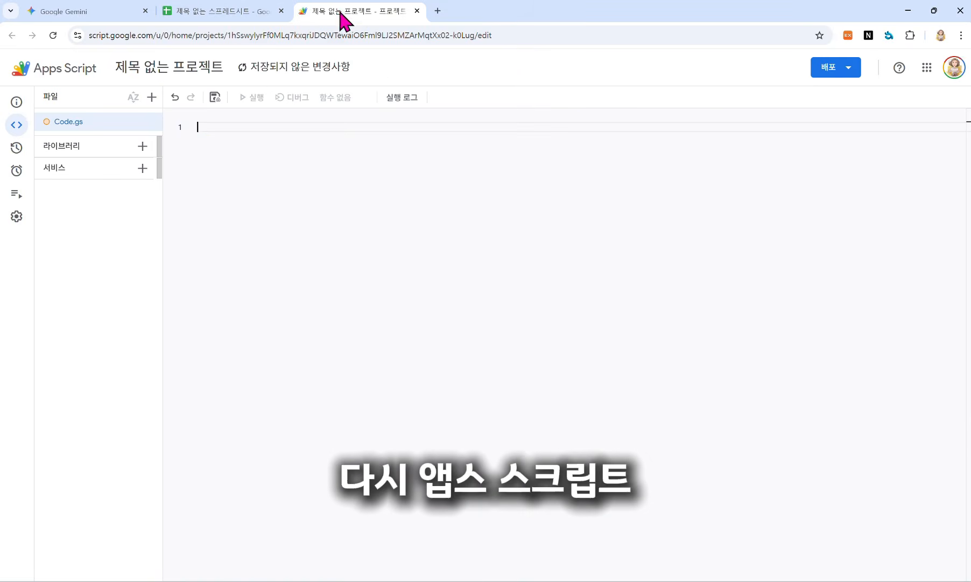
{"action": "right_click", "coordinate": [203, 131]}
{"action": "left_click", "coordinate": [236, 286]}
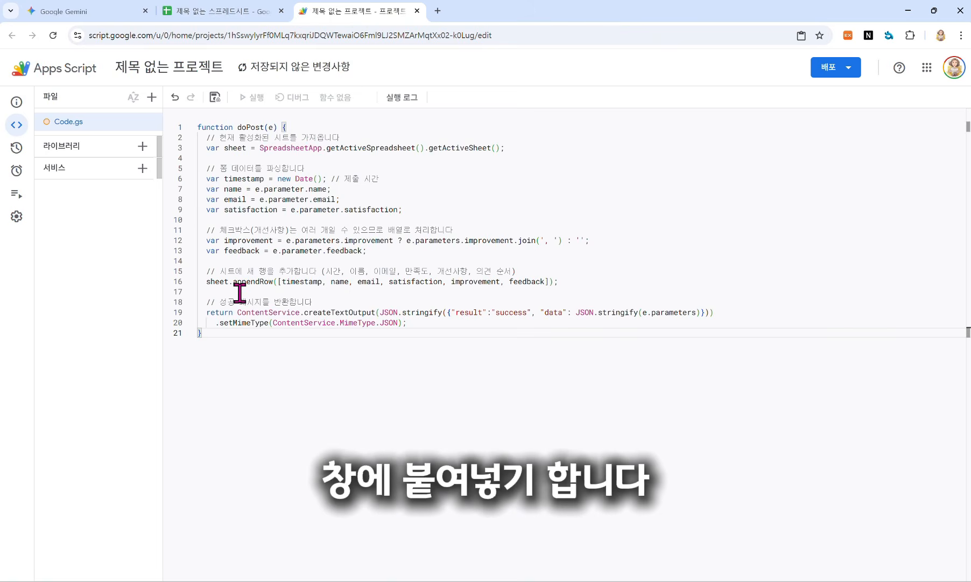
{"action": "left_click", "coordinate": [851, 75]}
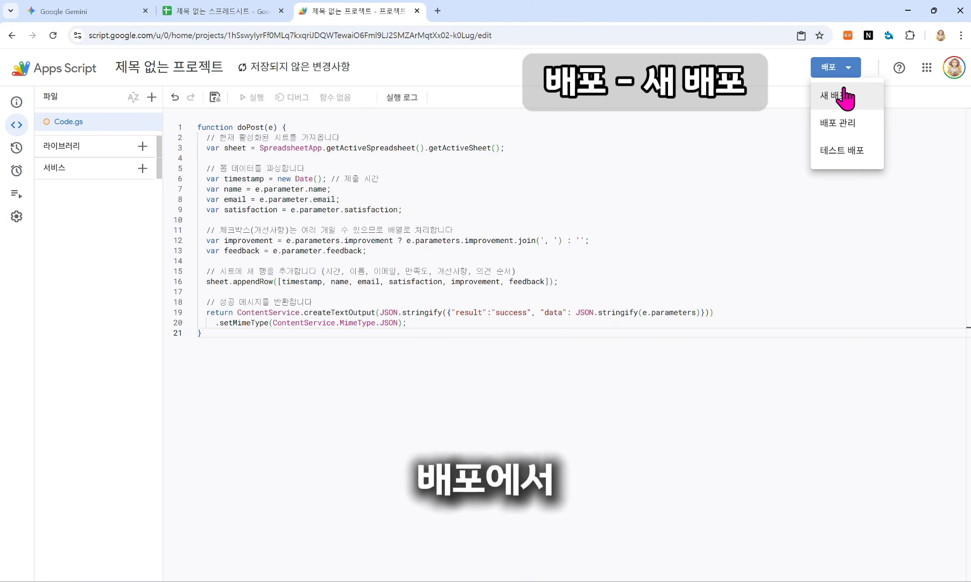
Step: Deploy a new web app described '1인가구 소비성향' with access set to 모든 사용자 (Anyone)
{"action": "left_click", "coordinate": [839, 97]}
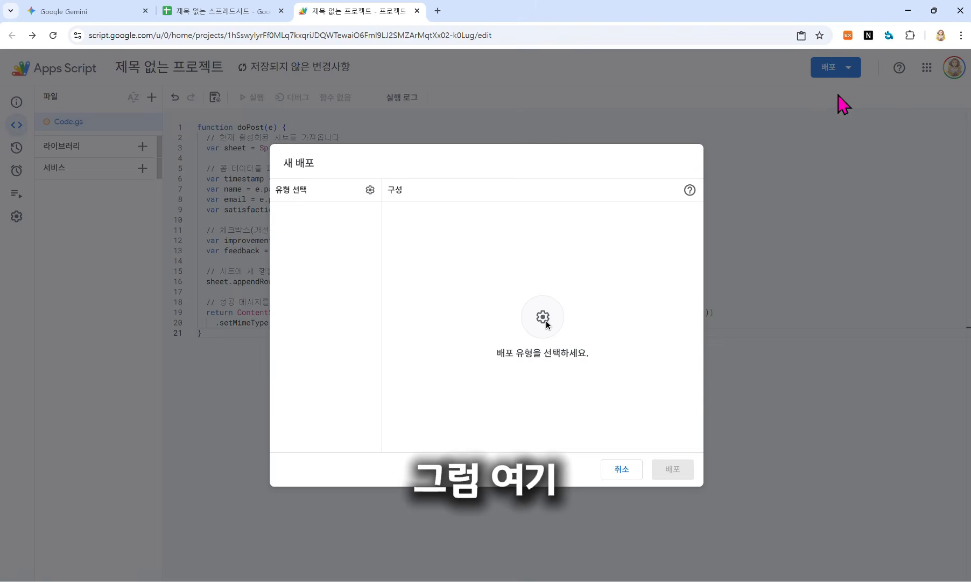
{"action": "left_click", "coordinate": [370, 190]}
{"action": "left_click", "coordinate": [380, 218]}
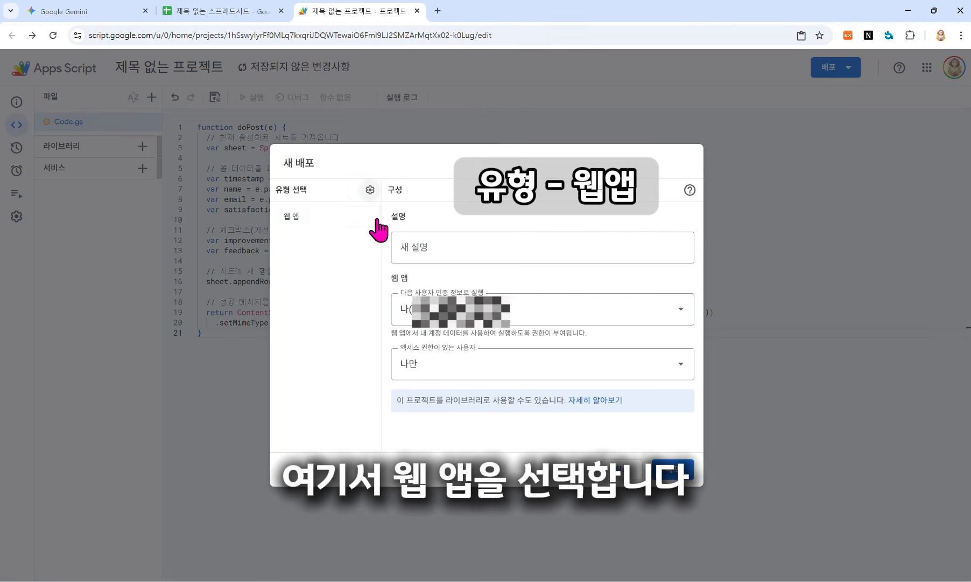
{"action": "left_click", "coordinate": [575, 254]}
{"action": "type", "text": "1인가구"}
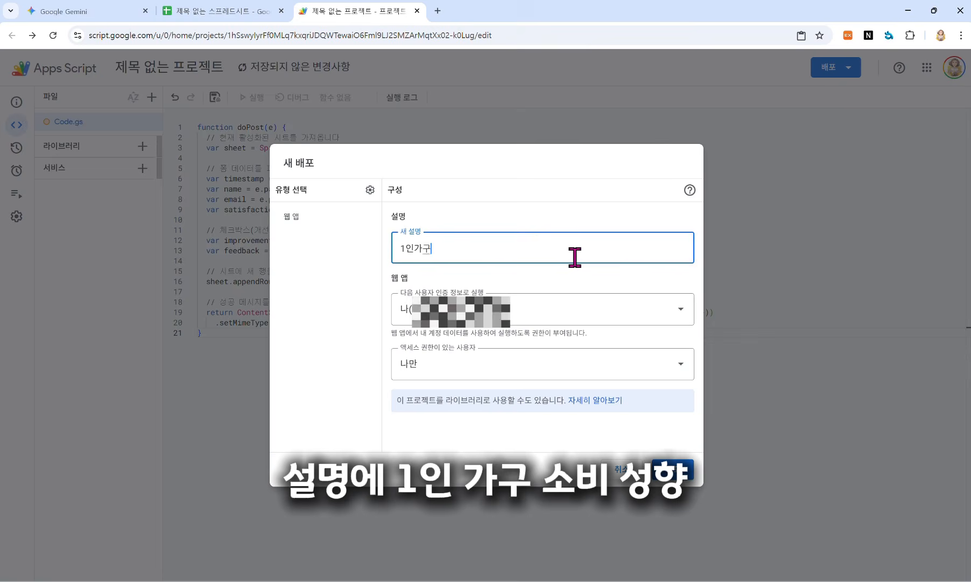
{"action": "type", "text": " 소비성향"}
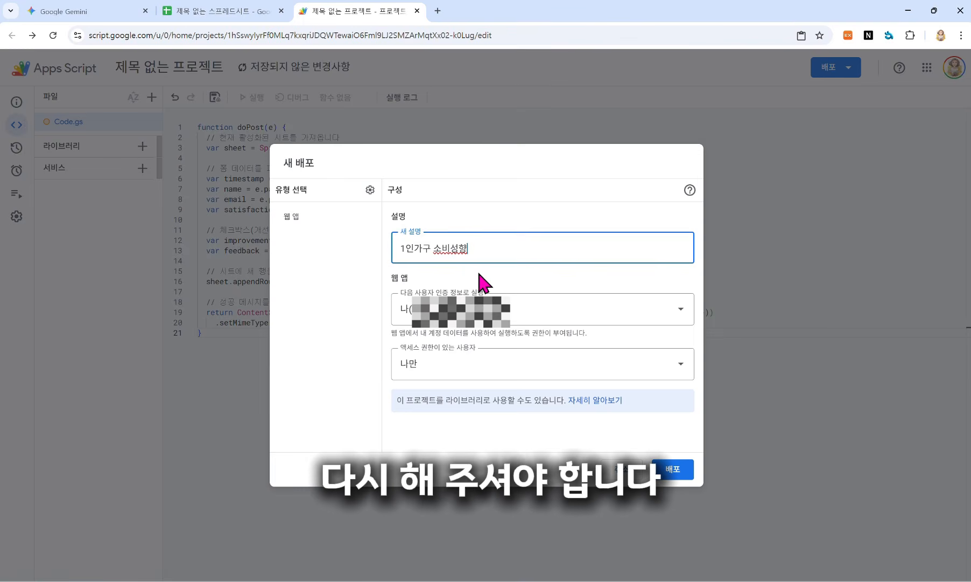
{"action": "left_click", "coordinate": [507, 368]}
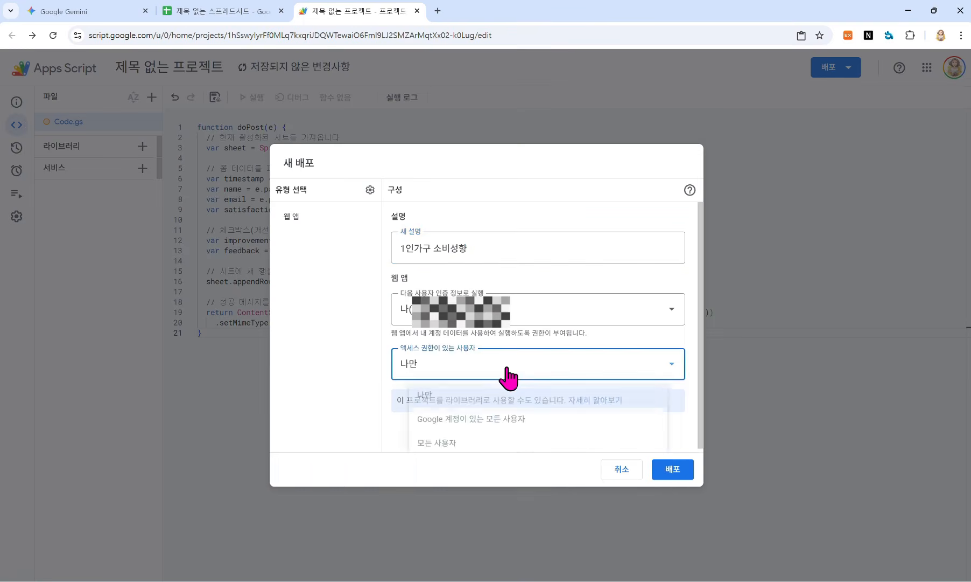
{"action": "left_click", "coordinate": [428, 439]}
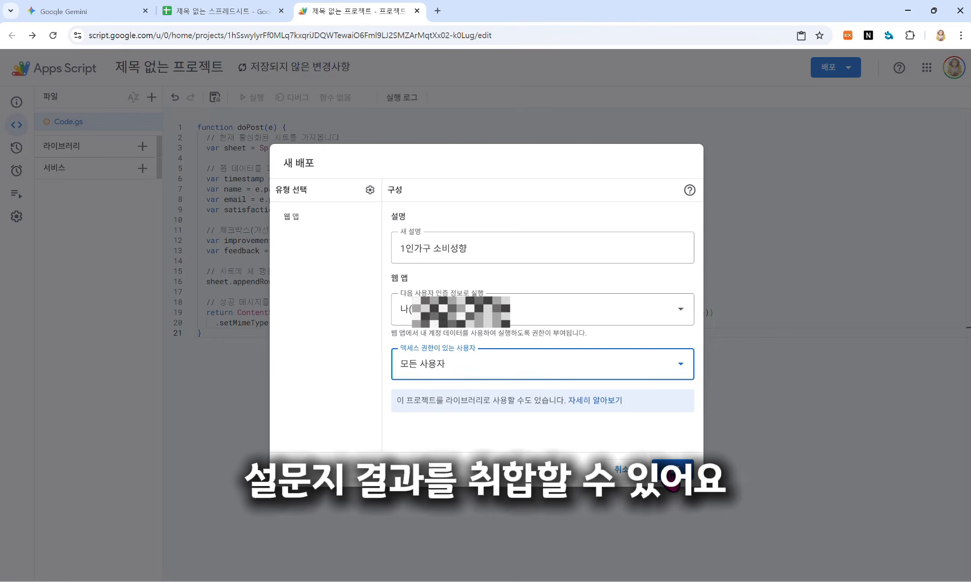
{"action": "left_click", "coordinate": [672, 472]}
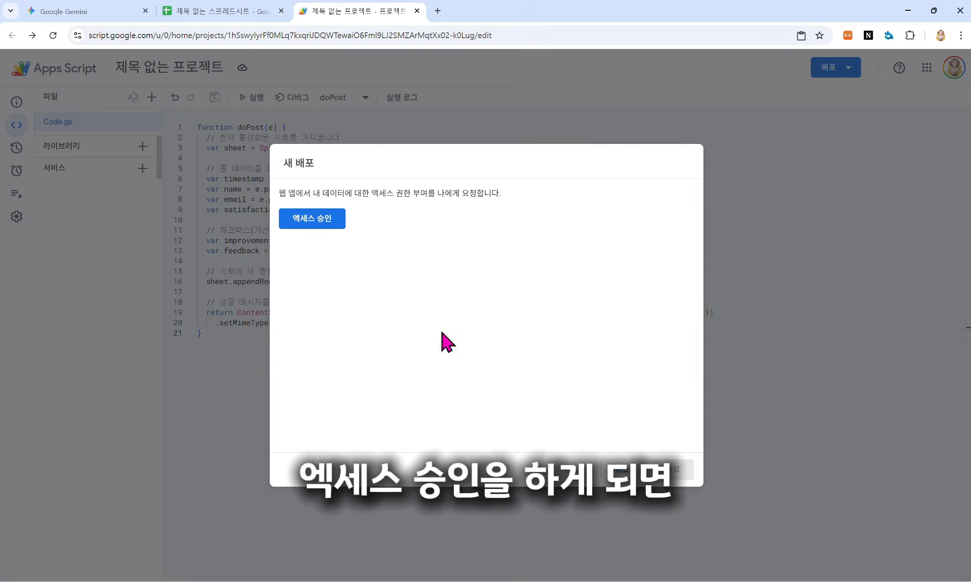
Step: Authorize the unverified project through Advanced to access Google Sheets
{"action": "left_click", "coordinate": [311, 221]}
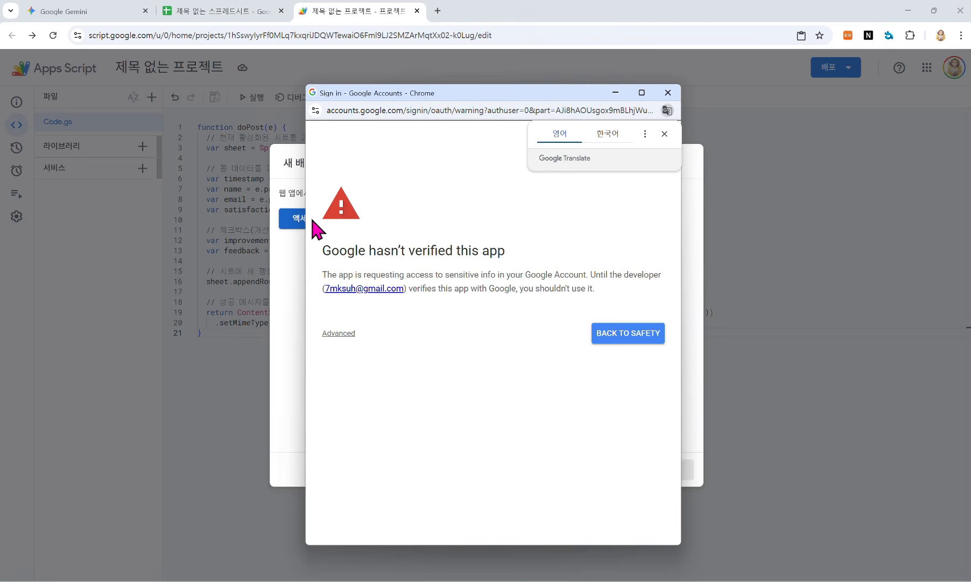
{"action": "left_click", "coordinate": [338, 333]}
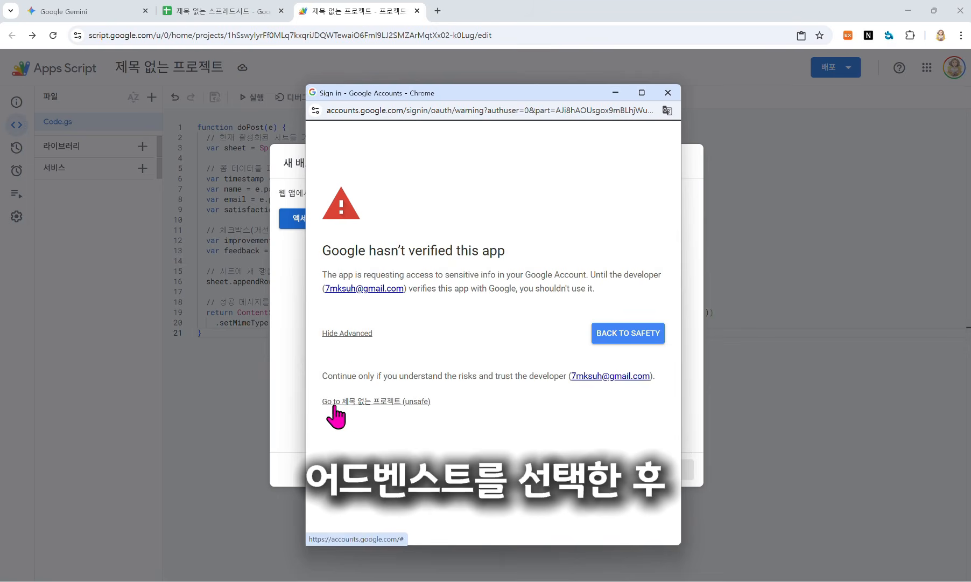
{"action": "left_click", "coordinate": [377, 402]}
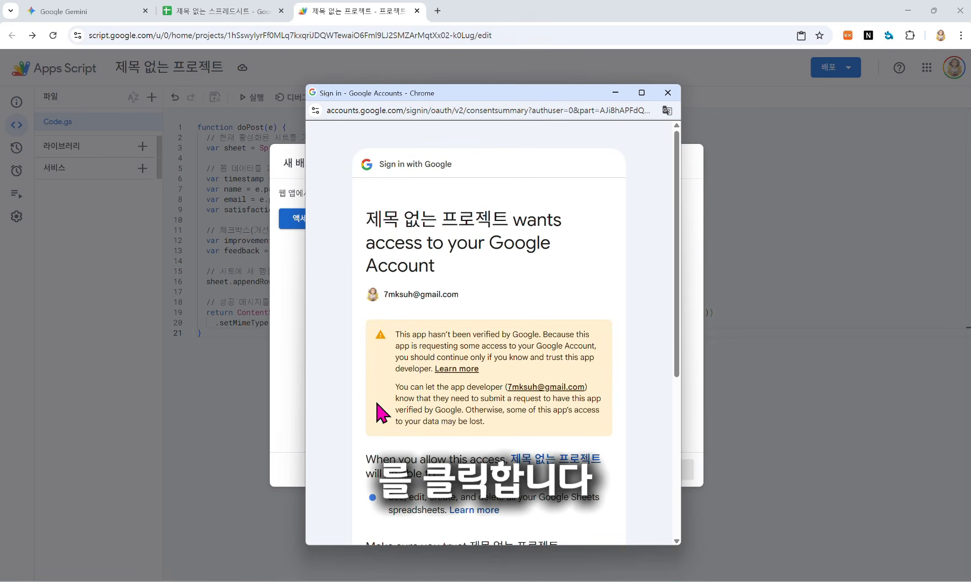
{"action": "scroll", "coordinate": [458, 221], "scroll_direction": "down", "scroll_amount": 5}
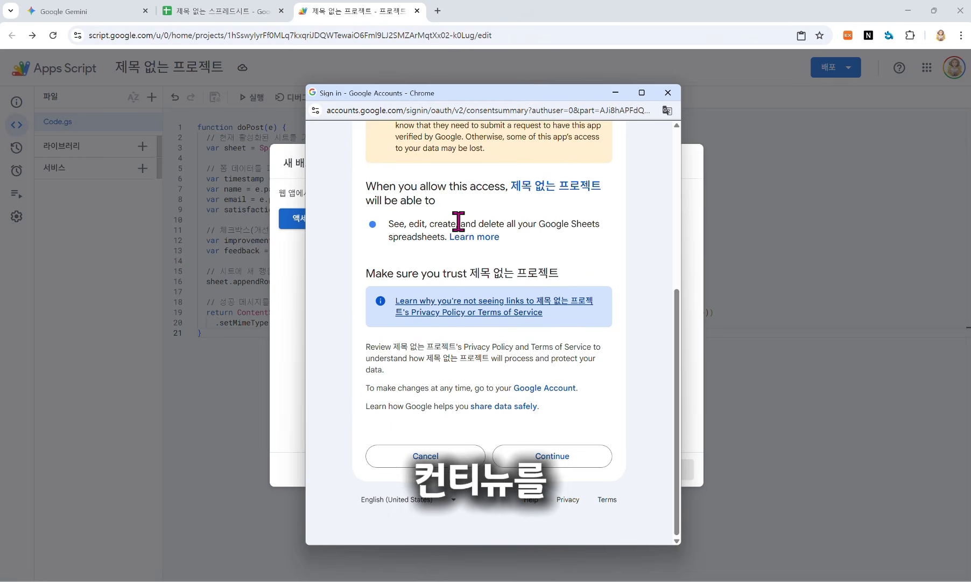
{"action": "left_click", "coordinate": [545, 457]}
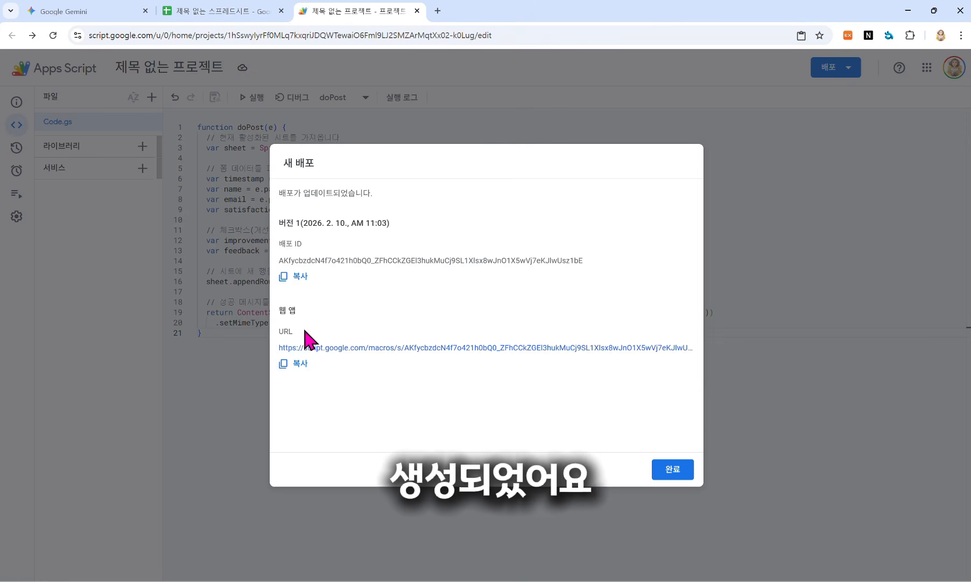
Step: Copy the deployed web app URL, close the summary, and return to the Gemini chat
{"action": "left_click", "coordinate": [284, 364]}
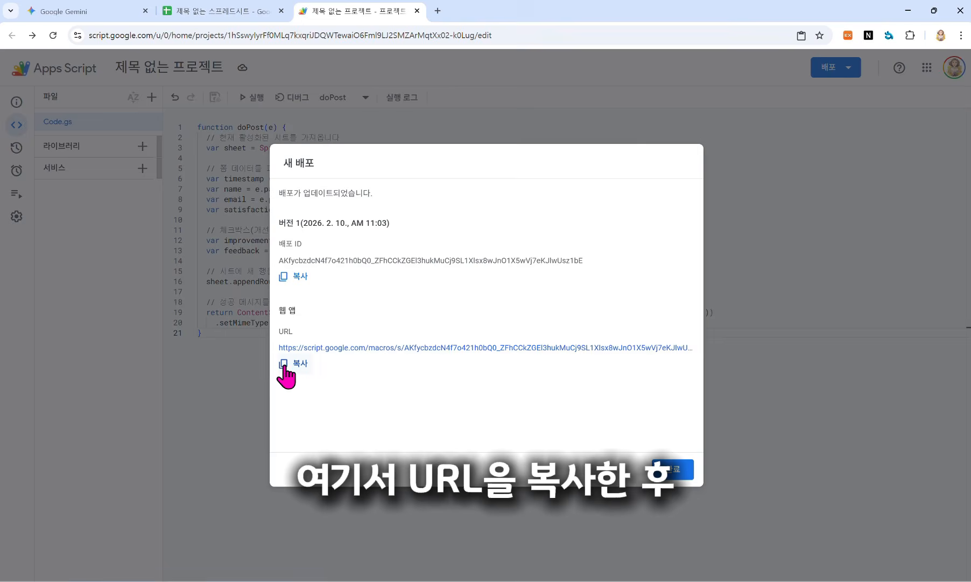
{"action": "left_click", "coordinate": [671, 470]}
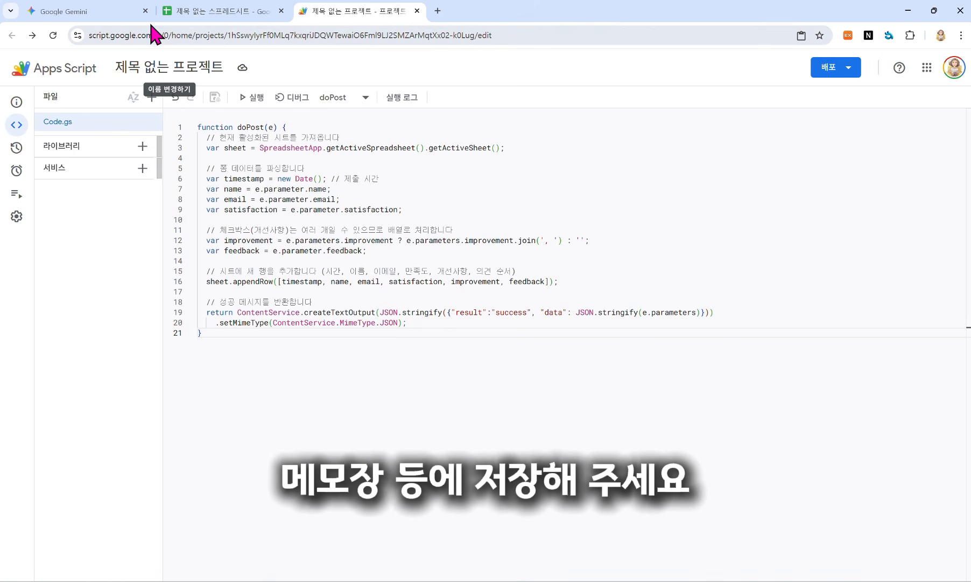
{"action": "left_click", "coordinate": [103, 15]}
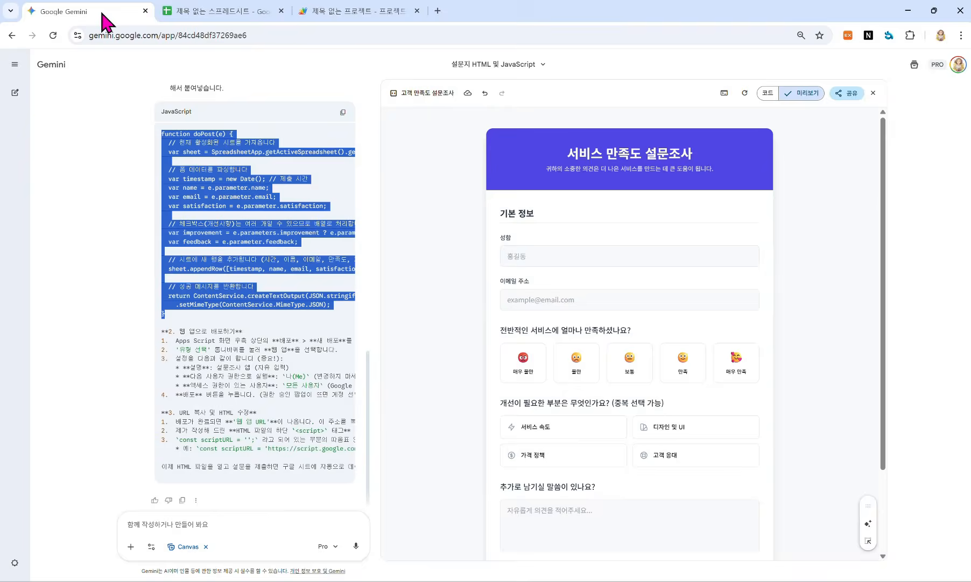
Step: Paste the web app URL into const scriptURL's quotes at line 181, then return to the preview
{"action": "left_click", "coordinate": [771, 96]}
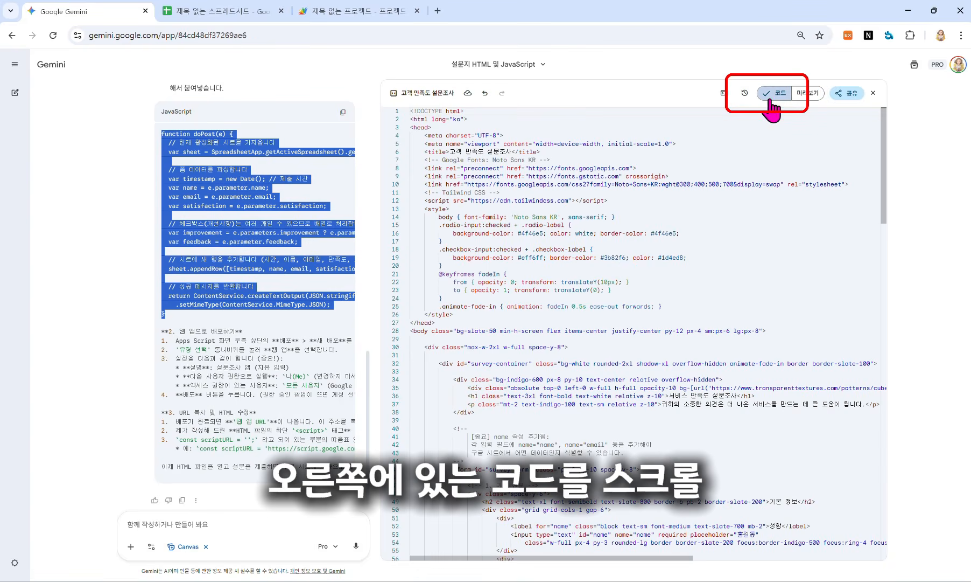
{"action": "scroll", "coordinate": [569, 335], "scroll_direction": "down", "scroll_amount": 1}
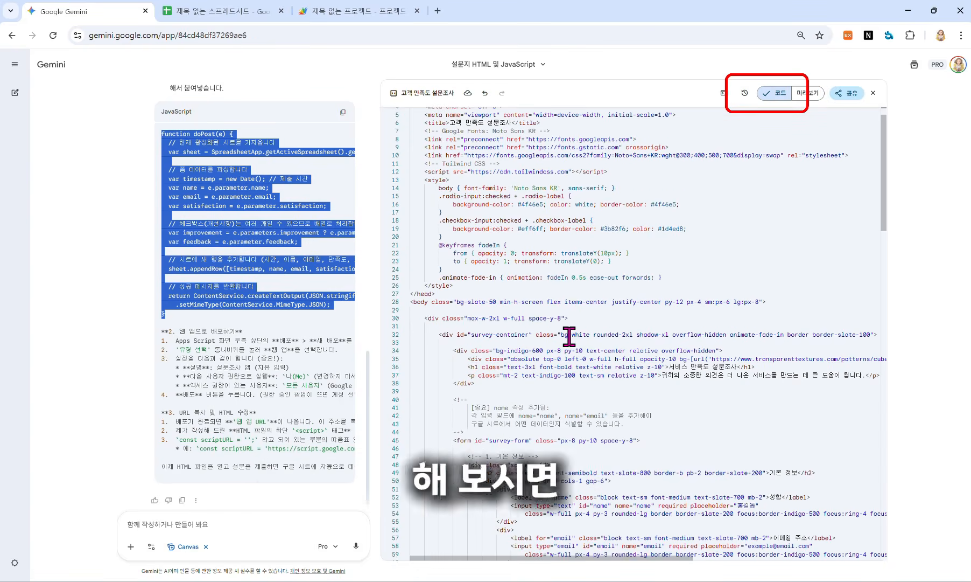
{"action": "scroll", "coordinate": [569, 335], "scroll_direction": "down", "scroll_amount": 20}
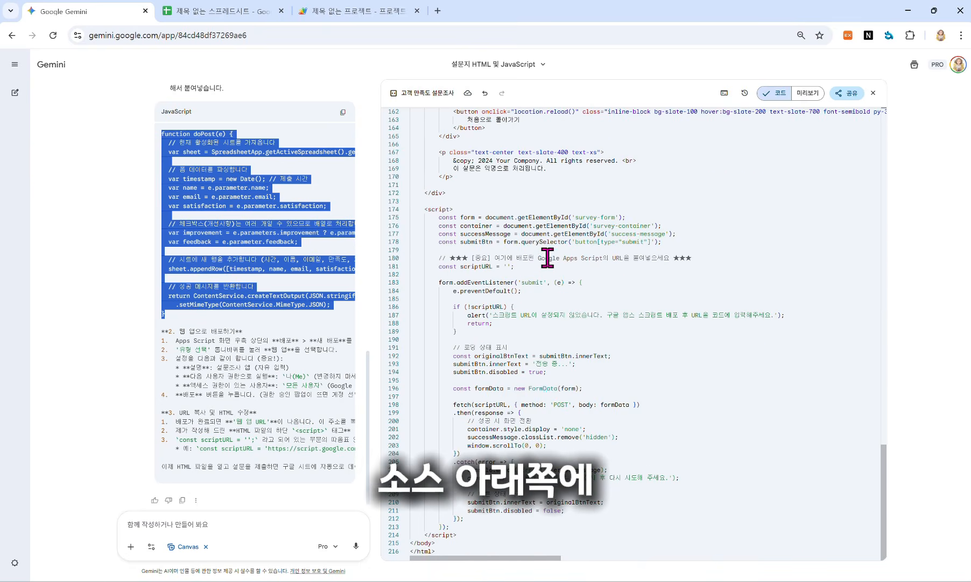
{"action": "left_click_drag", "start_coordinate": [537, 258], "coordinate": [650, 255]}
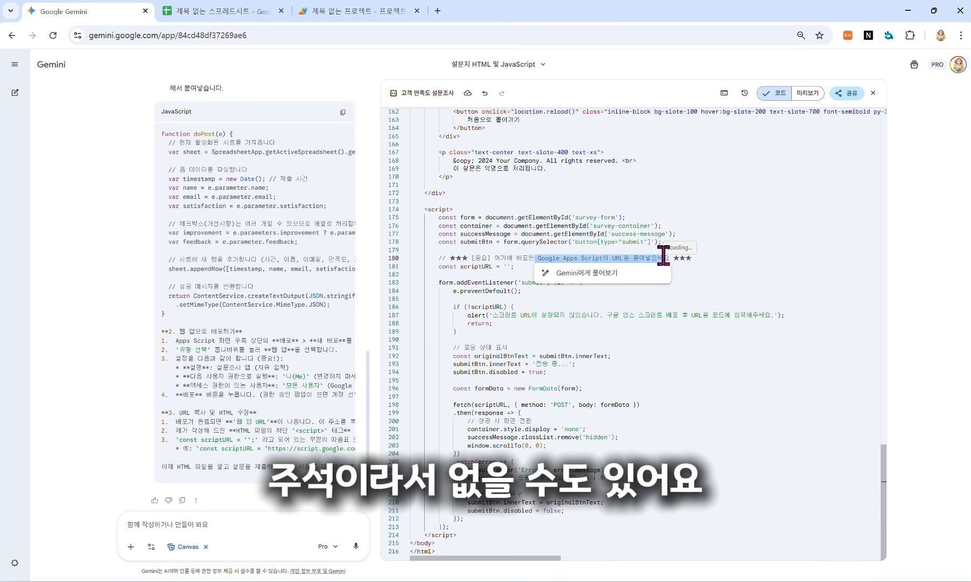
{"action": "left_click", "coordinate": [502, 267]}
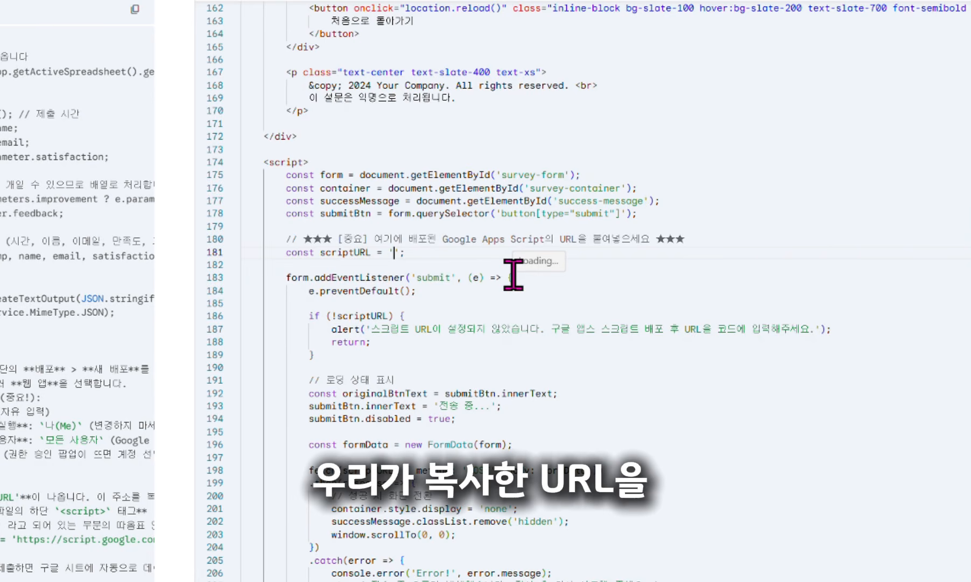
{"action": "key", "text": "ctrl+v"}
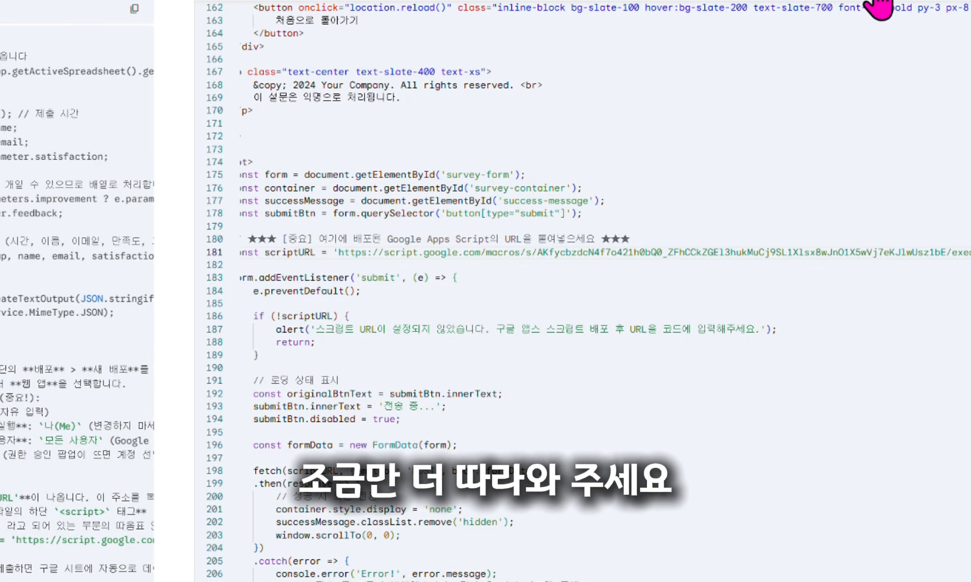
{"action": "left_click", "coordinate": [802, 93]}
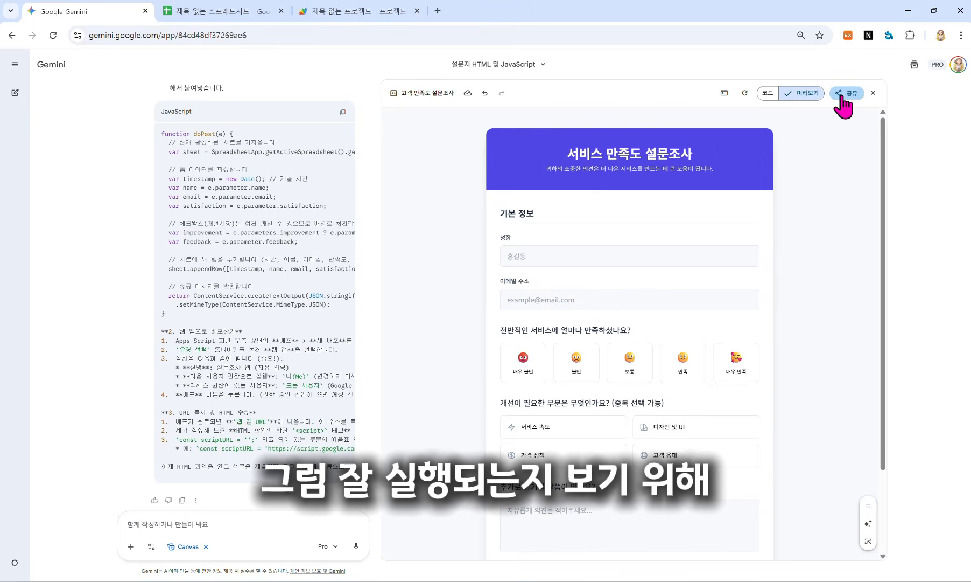
{"action": "left_click", "coordinate": [839, 94]}
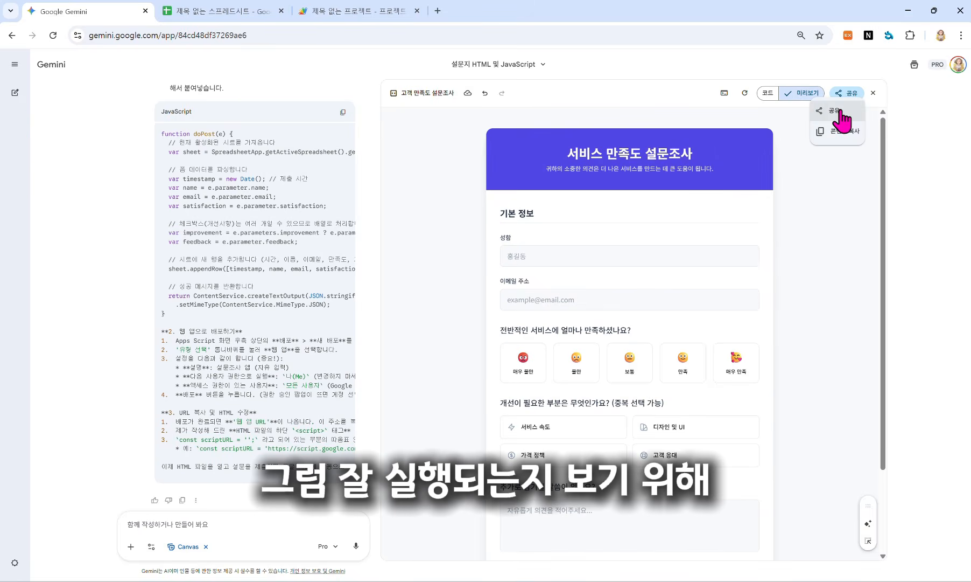
Step: Generate the survey's public Canvas link, load it in a new tab, and show it beside Sheets
{"action": "left_click", "coordinate": [836, 112]}
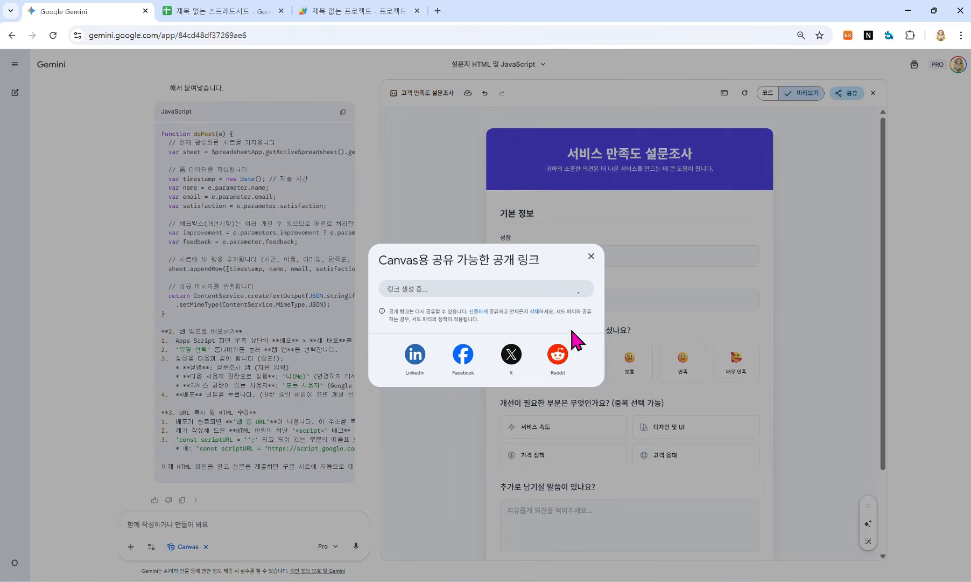
{"action": "key", "text": "ctrl+t"}
{"action": "type", "text": "https://gemini.google.com/share/a15155bbae0b"}
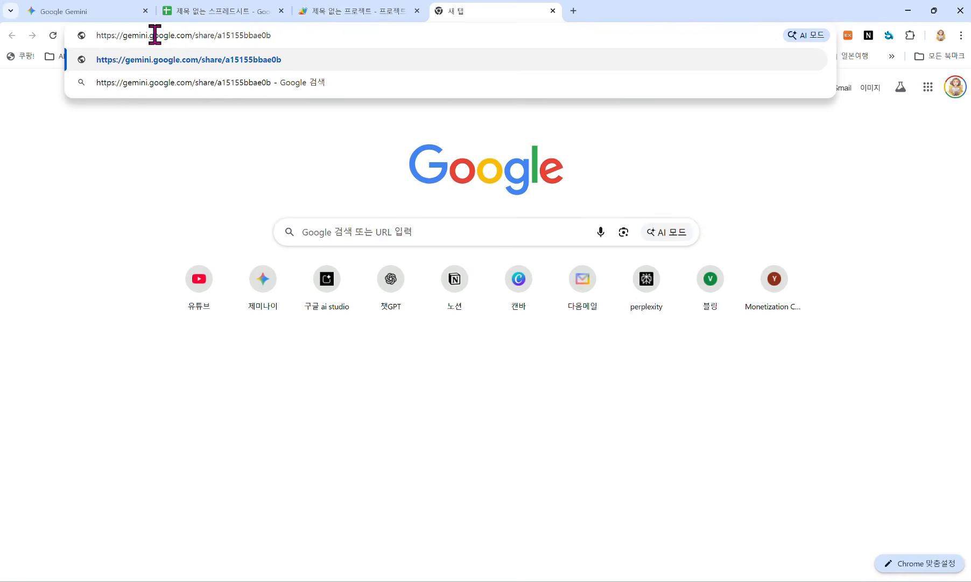
{"action": "key", "text": "Return"}
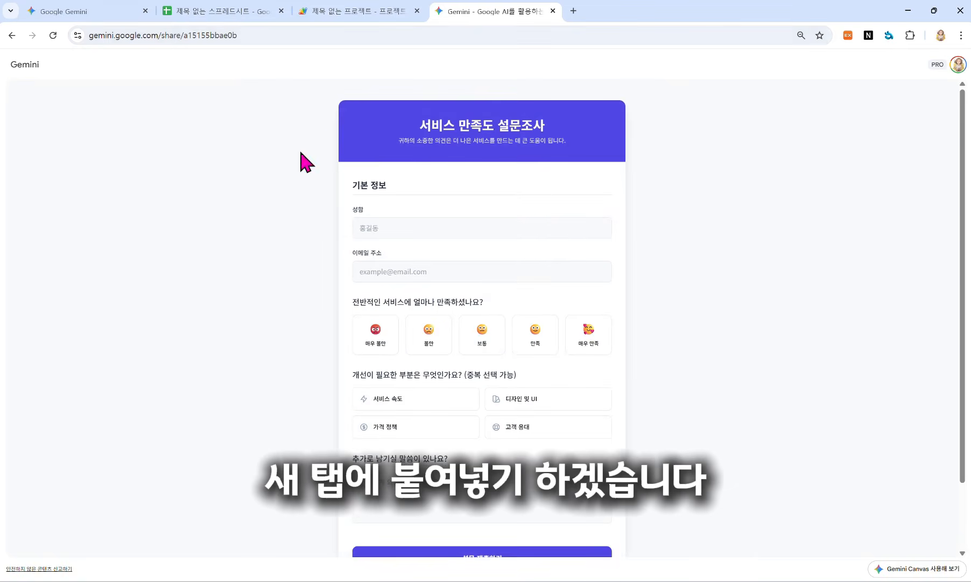
{"action": "scroll", "coordinate": [500, 315], "scroll_direction": "down", "scroll_amount": 2}
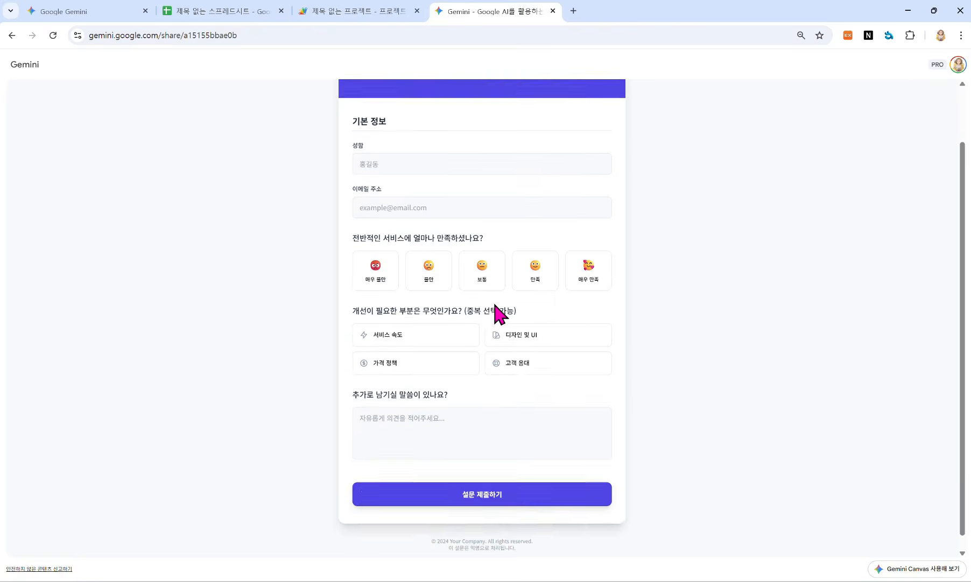
{"action": "scroll", "coordinate": [497, 311], "scroll_direction": "up", "scroll_amount": 2}
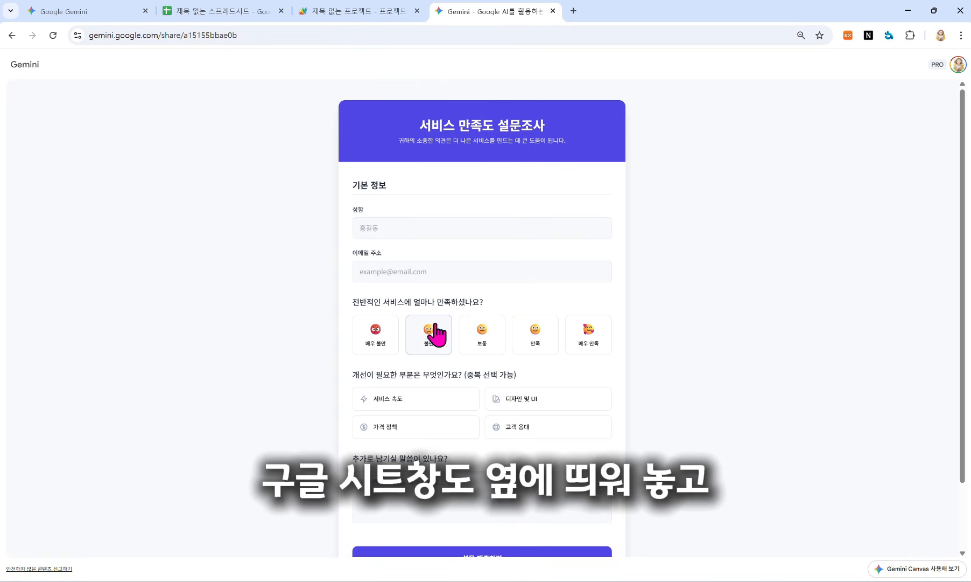
{"action": "left_click", "coordinate": [224, 12]}
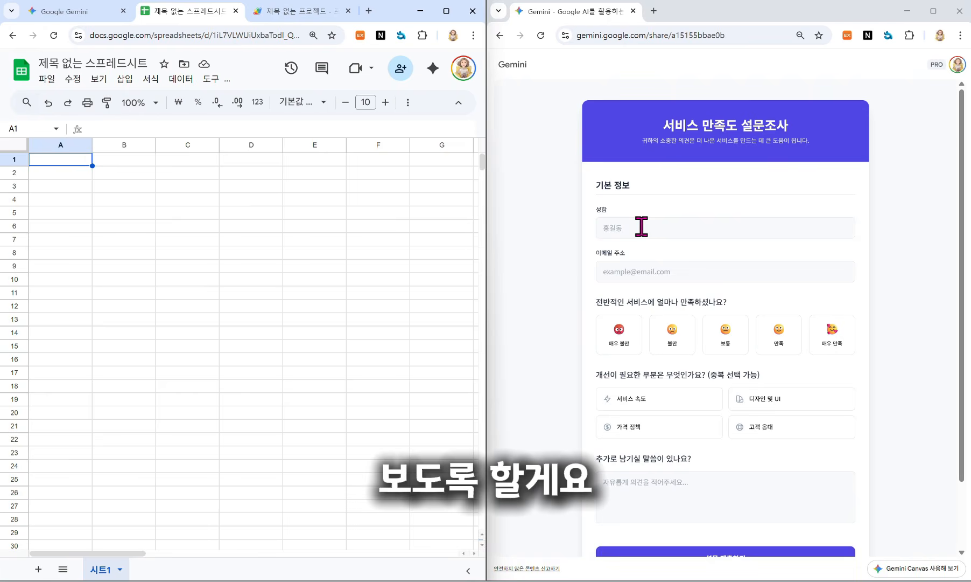
Step: Submit a test response with name and email, rated 만족, flagging 서비스 속도 and 고객 응대
{"action": "left_click", "coordinate": [641, 226]}
{"action": "type", "text": "홍길동"}
{"action": "left_click", "coordinate": [633, 271]}
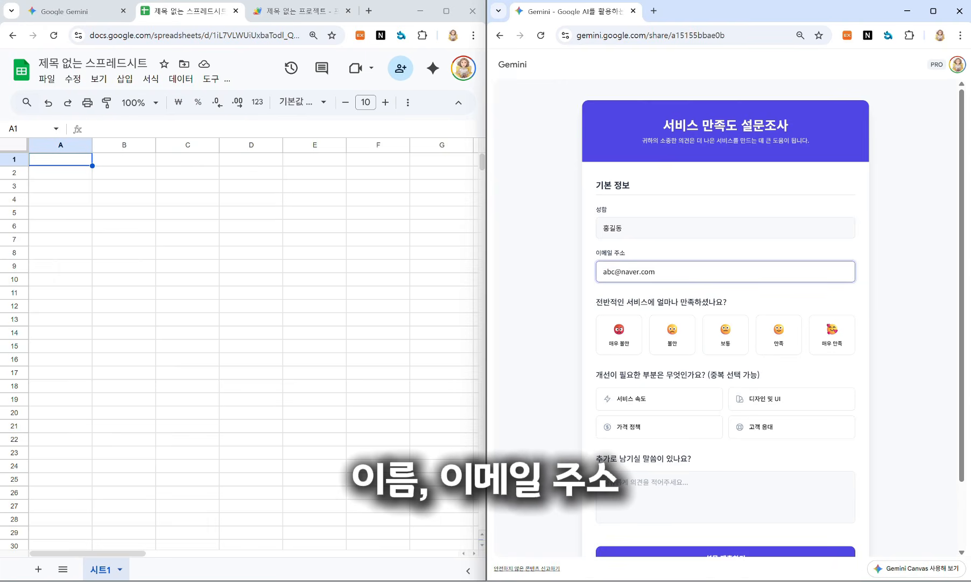
{"action": "left_click", "coordinate": [778, 334]}
{"action": "left_click", "coordinate": [632, 399]}
{"action": "left_click", "coordinate": [760, 427]}
{"action": "scroll", "coordinate": [761, 426], "scroll_direction": "down", "scroll_amount": 2}
{"action": "left_click", "coordinate": [739, 479]}
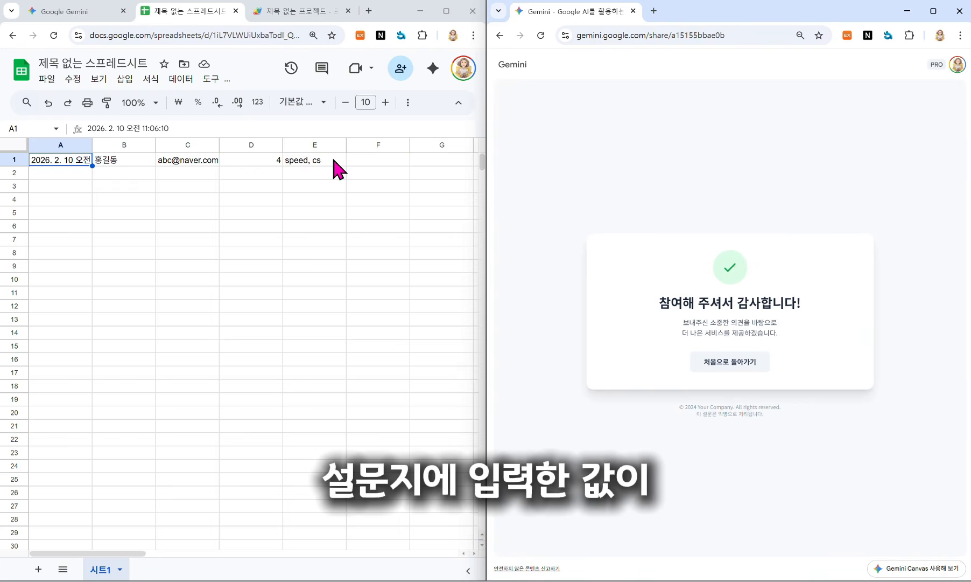
Step: Submit a second response rated 매우 만족 with three improvement areas and the comment '감사합니다'
{"action": "left_click", "coordinate": [722, 361]}
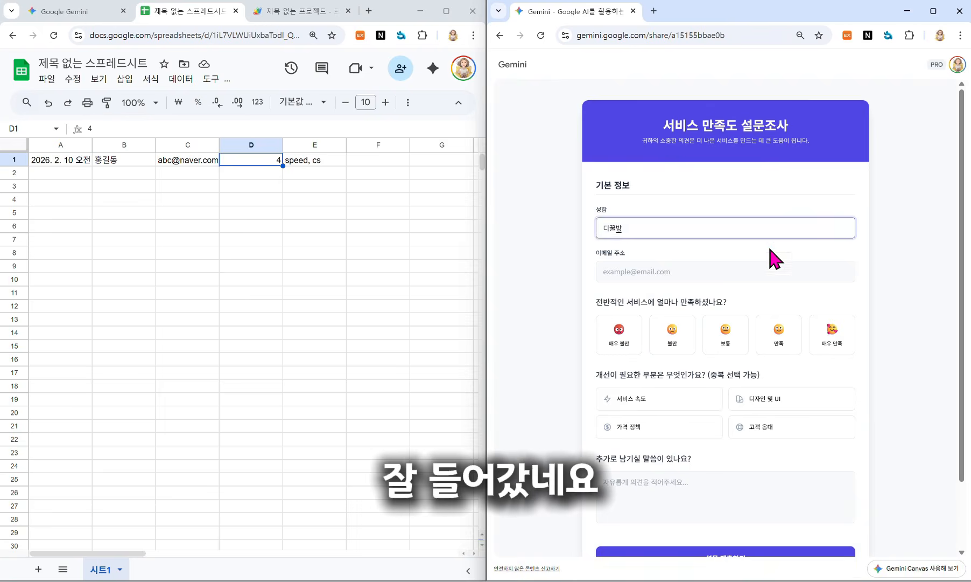
{"action": "left_click", "coordinate": [736, 271]}
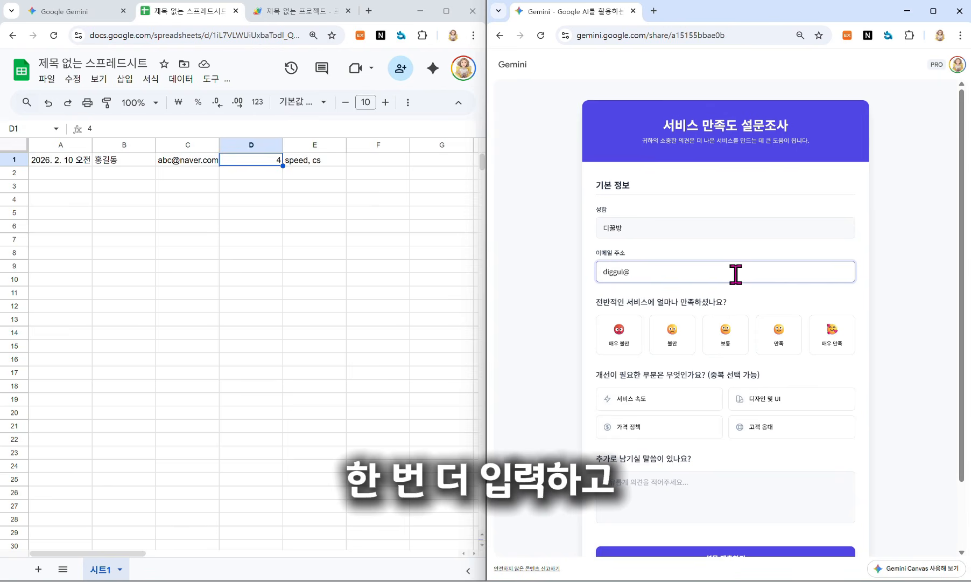
{"action": "left_click", "coordinate": [829, 348]}
{"action": "left_click", "coordinate": [778, 400]}
{"action": "left_click", "coordinate": [667, 400]}
{"action": "left_click", "coordinate": [661, 427]}
{"action": "left_click", "coordinate": [633, 412]}
{"action": "type", "text": "감사합니다"}
{"action": "left_click", "coordinate": [756, 482]}
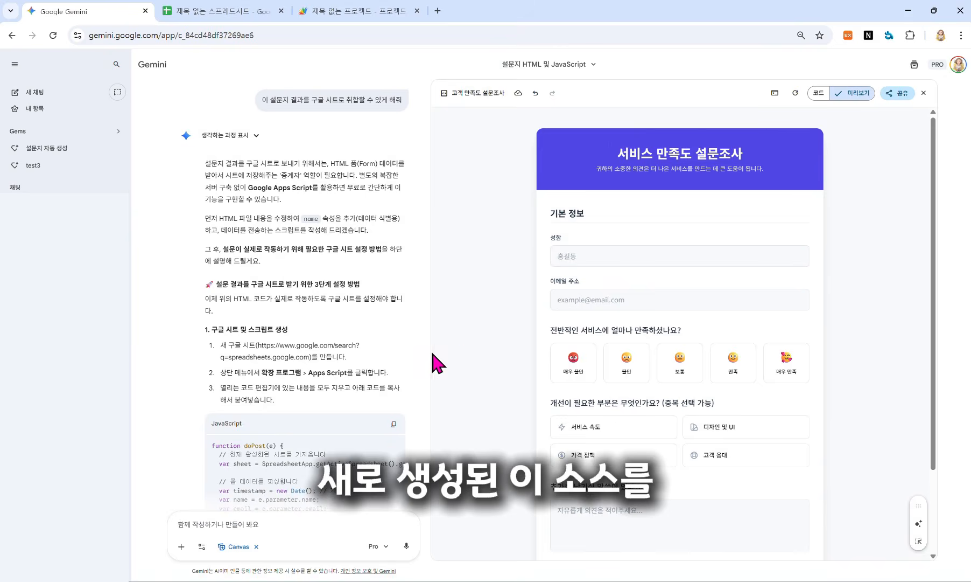
Step: Copy the entire survey HTML from the code view and open the 설문지 자동 생성 Gem's edit page
{"action": "left_click", "coordinate": [819, 93]}
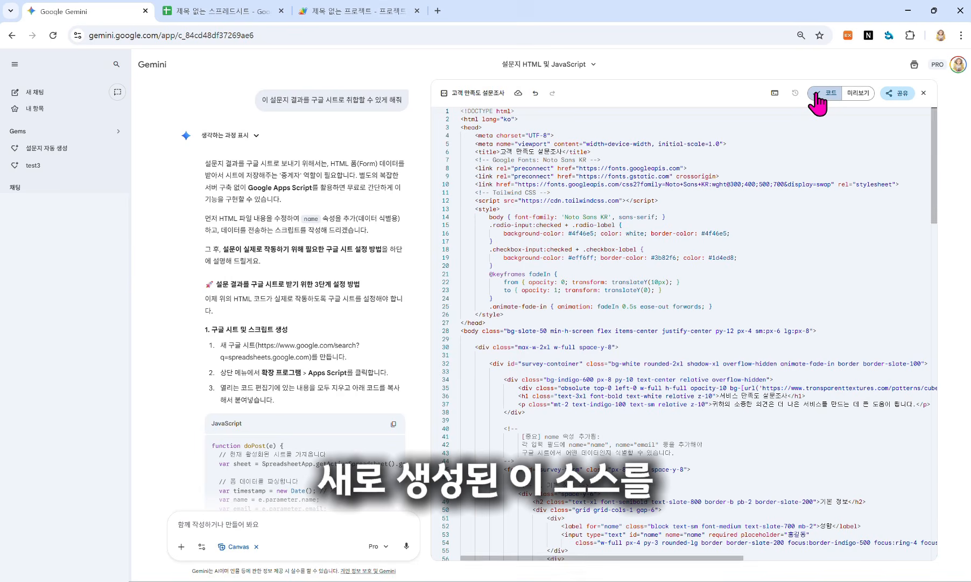
{"action": "left_click", "coordinate": [735, 162]}
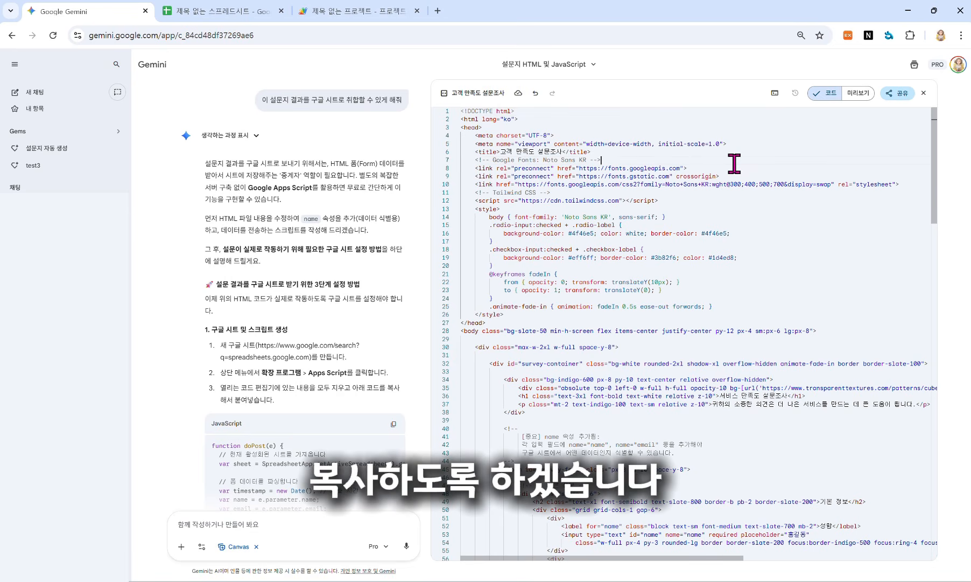
{"action": "key", "text": "ctrl+a"}
{"action": "right_click", "coordinate": [735, 162]}
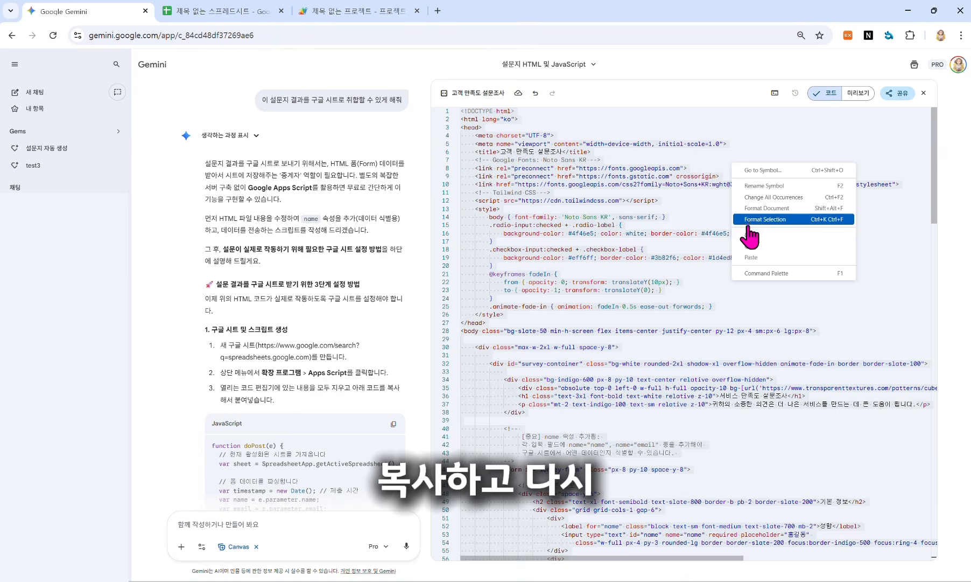
{"action": "left_click", "coordinate": [751, 246]}
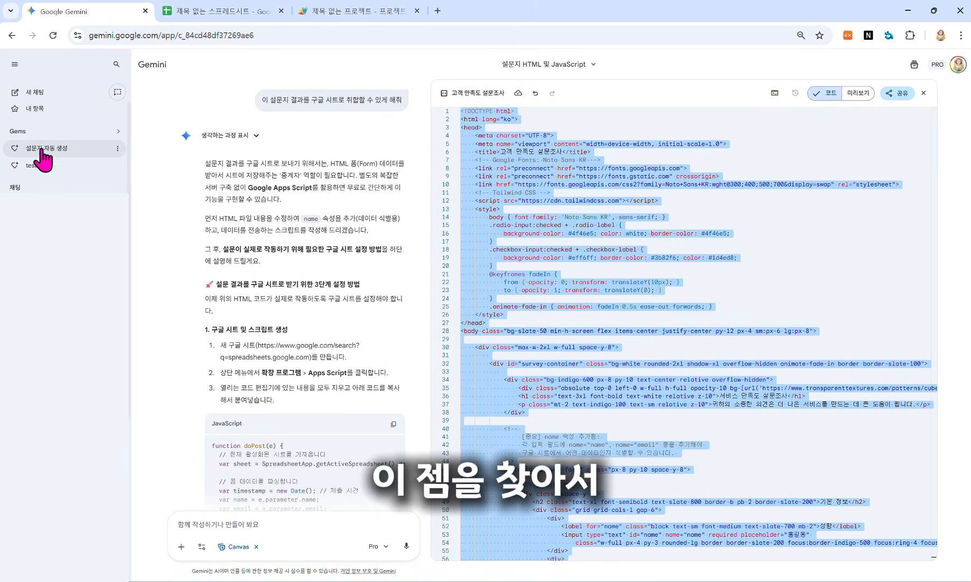
{"action": "left_click", "coordinate": [117, 149]}
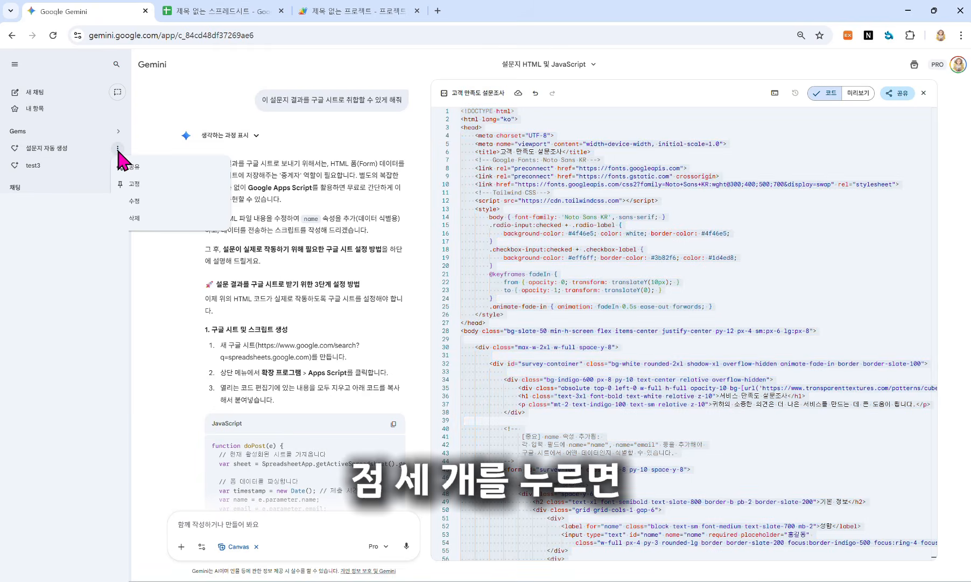
{"action": "left_click", "coordinate": [119, 202]}
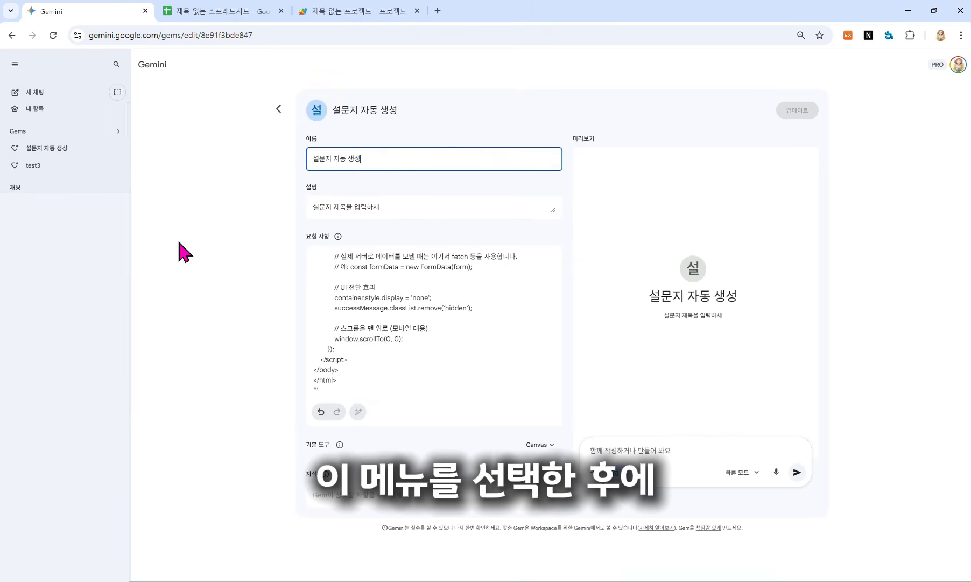
Step: Replace the Gem's instruction code with the new survey code and add a user-supplied scriptURL rule
{"action": "left_click_drag", "start_coordinate": [318, 389], "coordinate": [310, 288]}
{"action": "key", "text": "BackSpace"}
{"action": "key", "text": "ctrl+v"}
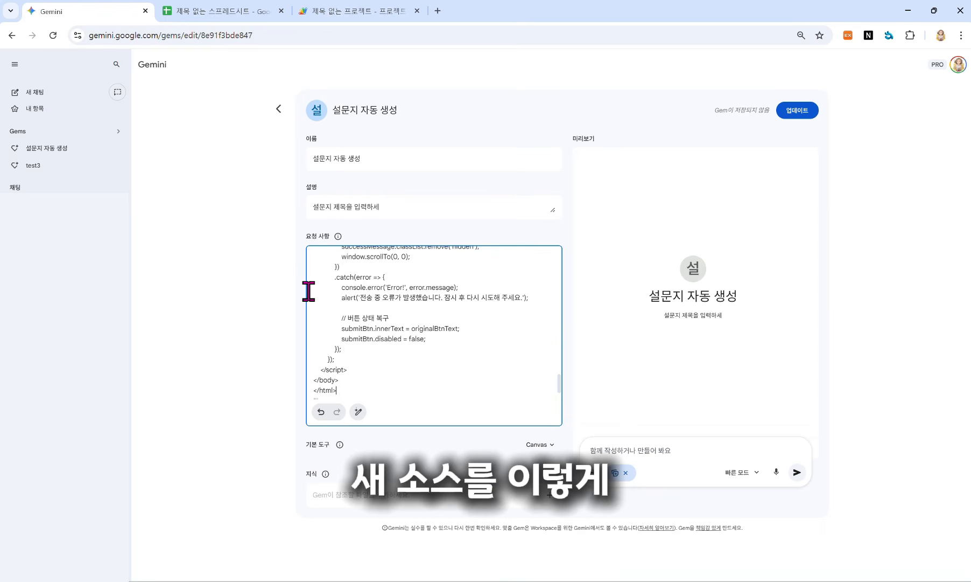
{"action": "scroll", "coordinate": [377, 323], "scroll_direction": "up", "scroll_amount": 15}
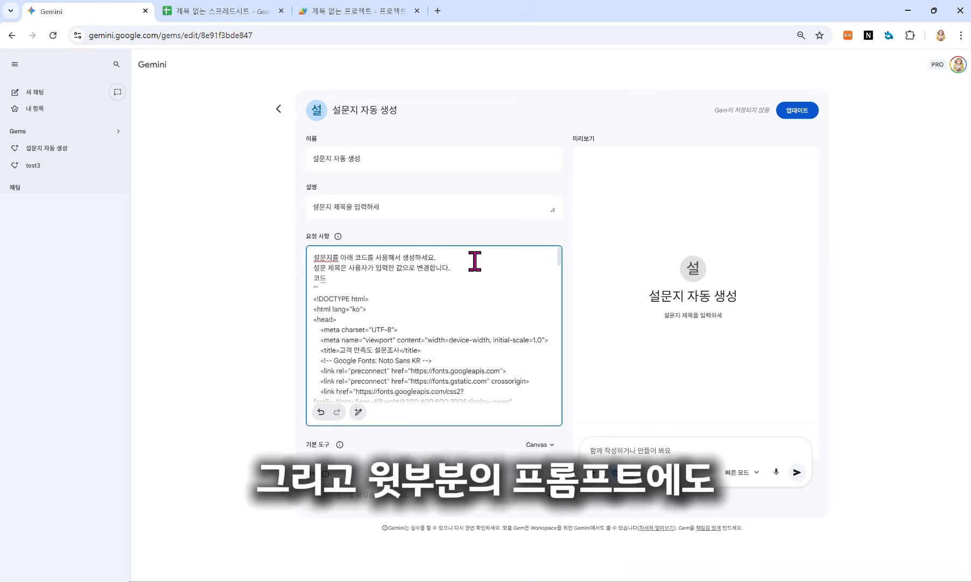
{"action": "type", "text": "내용"}
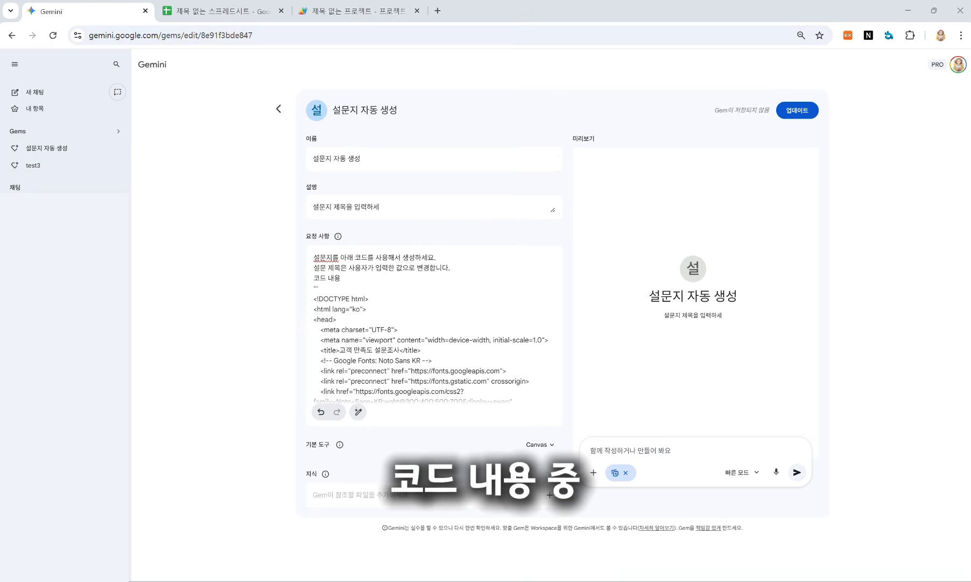
{"action": "left_click", "coordinate": [384, 277]}
{"action": "type", "text": "중"}
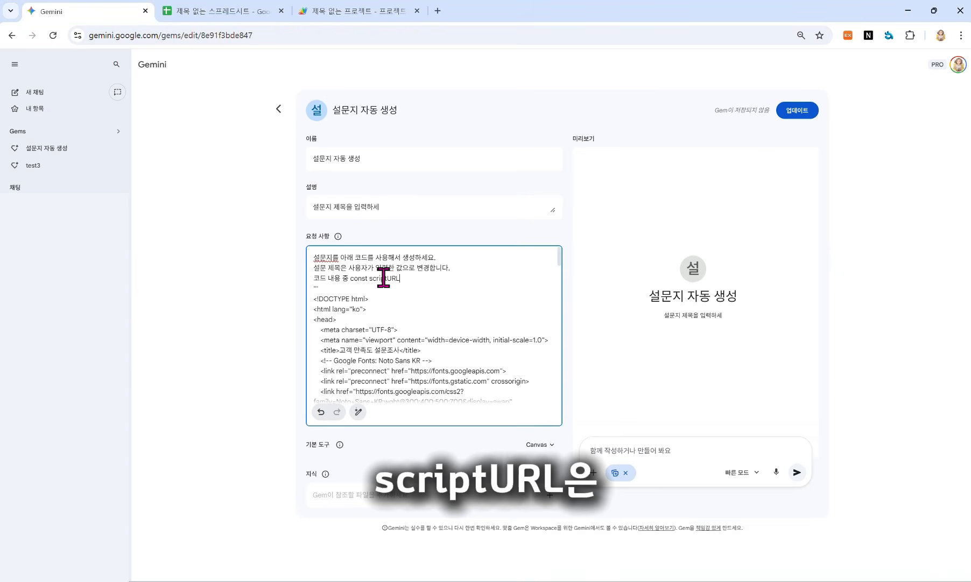
{"action": "type", "text": " const scriptURL "}
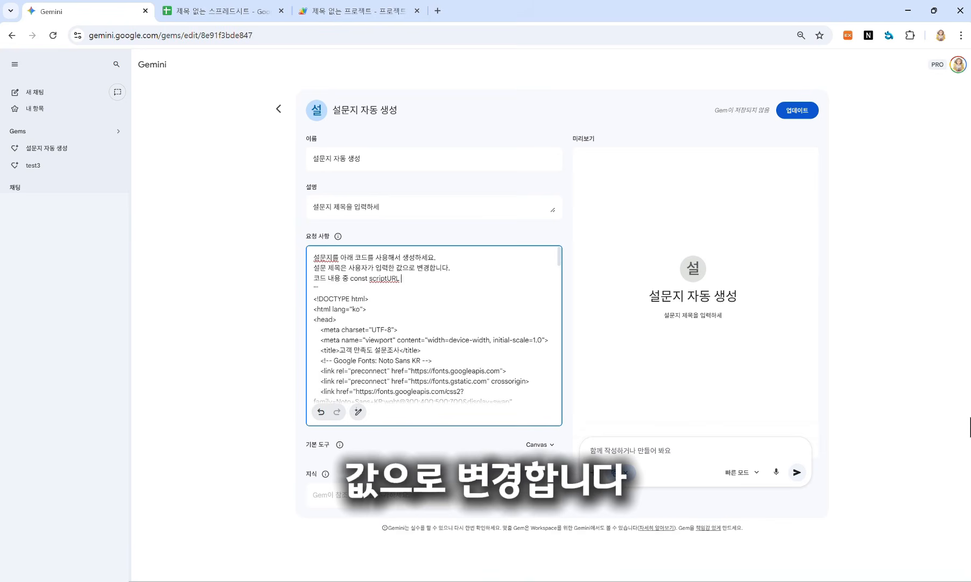
{"action": "type", "text": "은 사용자가 입력한 값으로 변경합니다"}
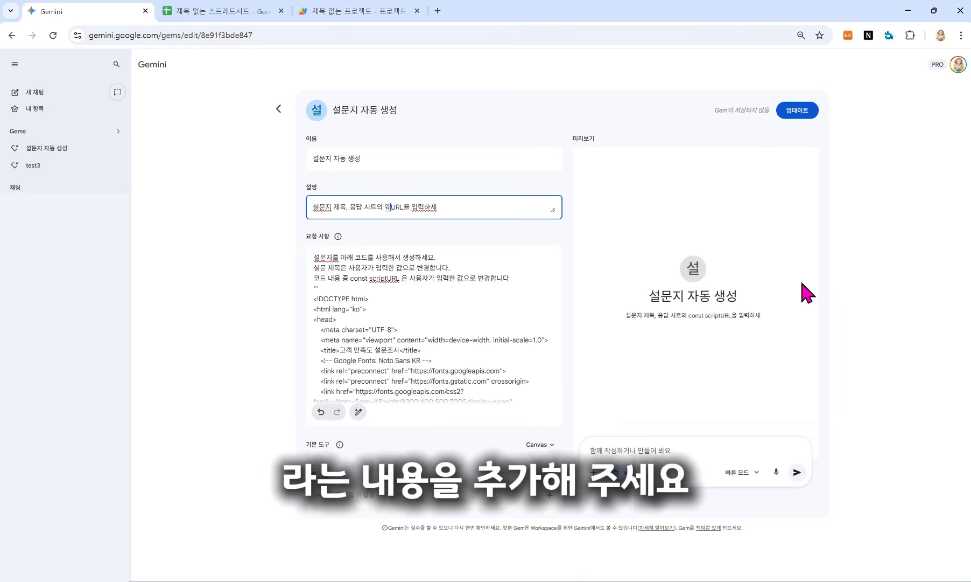
Step: Revise the Gem's description, save the update, and start a chat with it
{"action": "type", "text": "앱"}
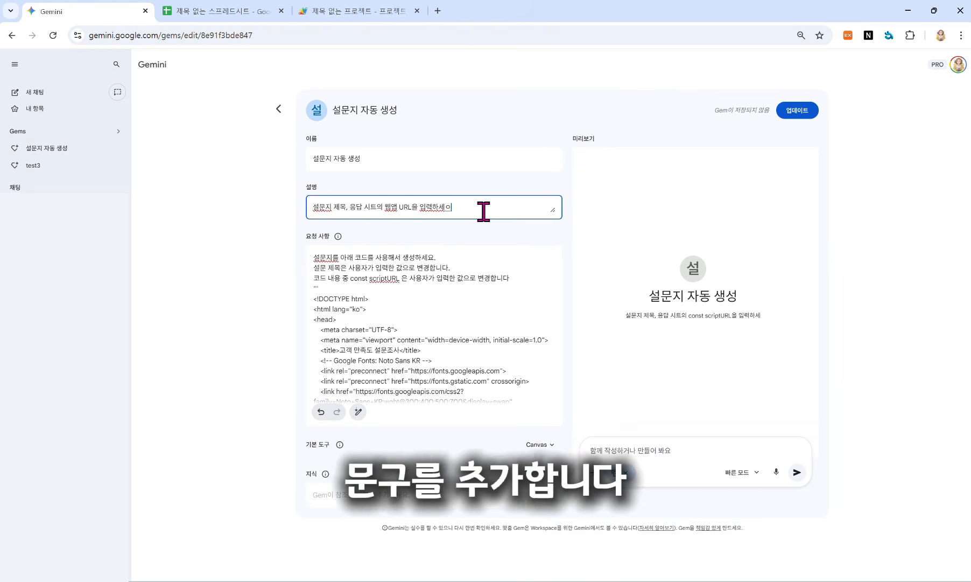
{"action": "type", "text": " 요"}
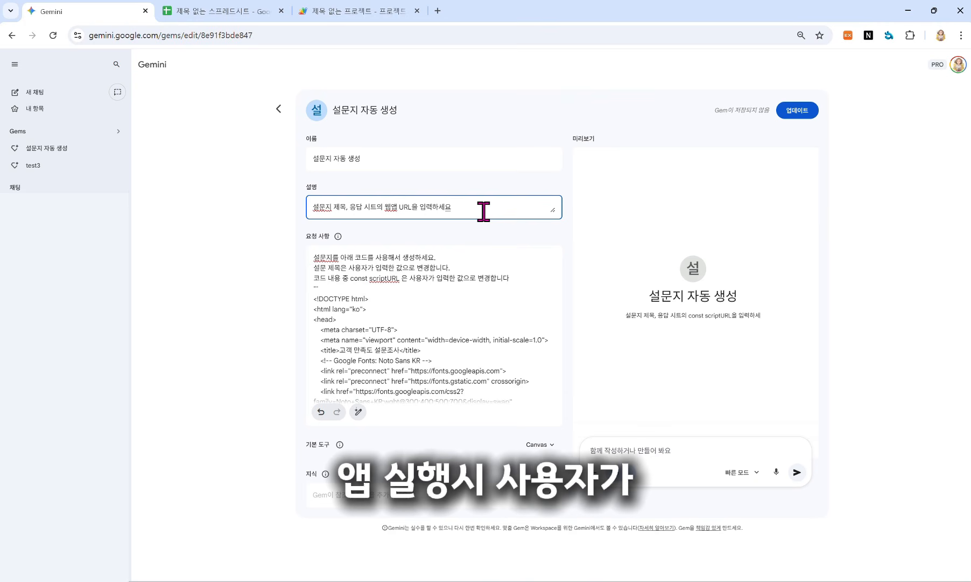
{"action": "left_click", "coordinate": [537, 254]}
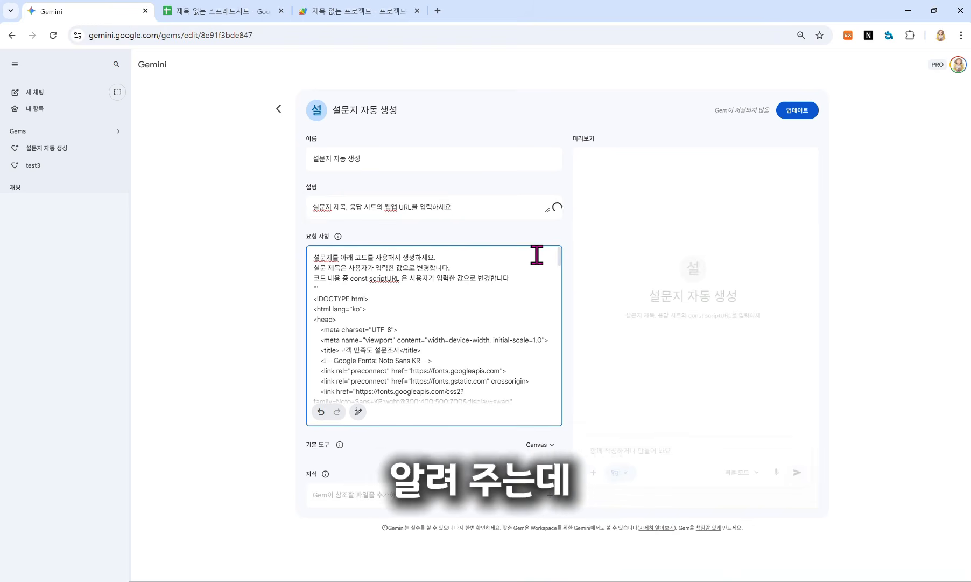
{"action": "left_click", "coordinate": [798, 111]}
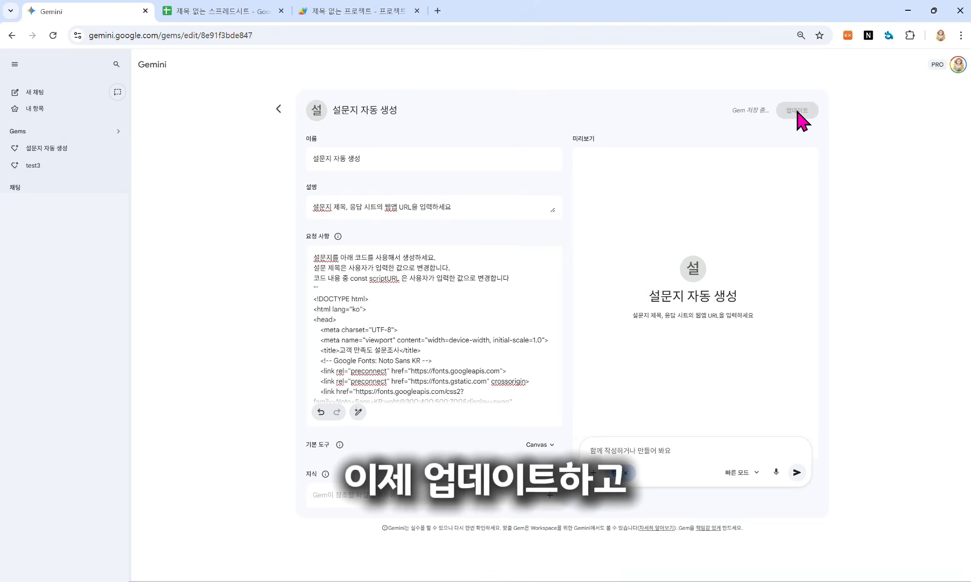
{"action": "left_click", "coordinate": [798, 111]}
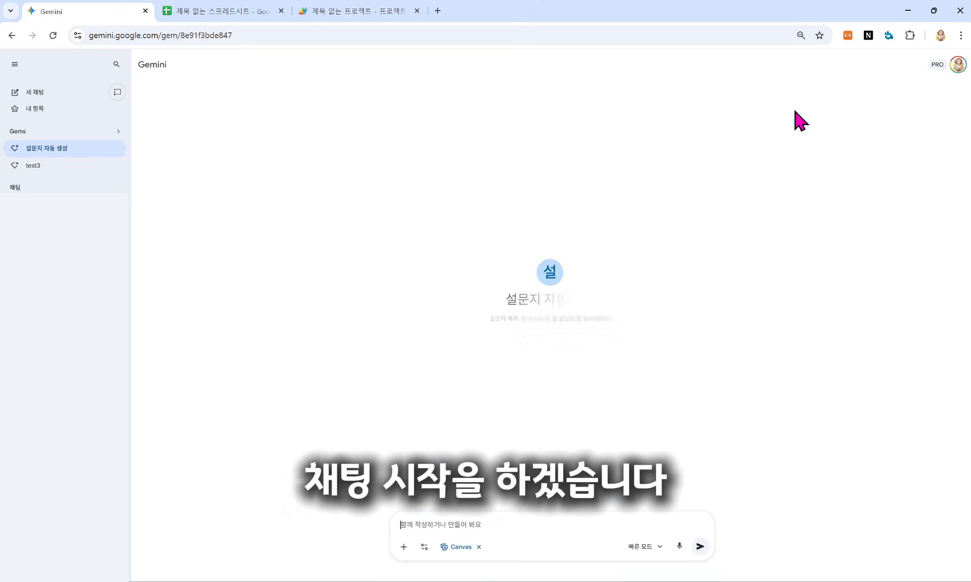
Step: Send a Pro-mode request for a survey titled '환율 변동이 가정 경제에 미치는 영향' with the web app URL
{"action": "left_click", "coordinate": [434, 522]}
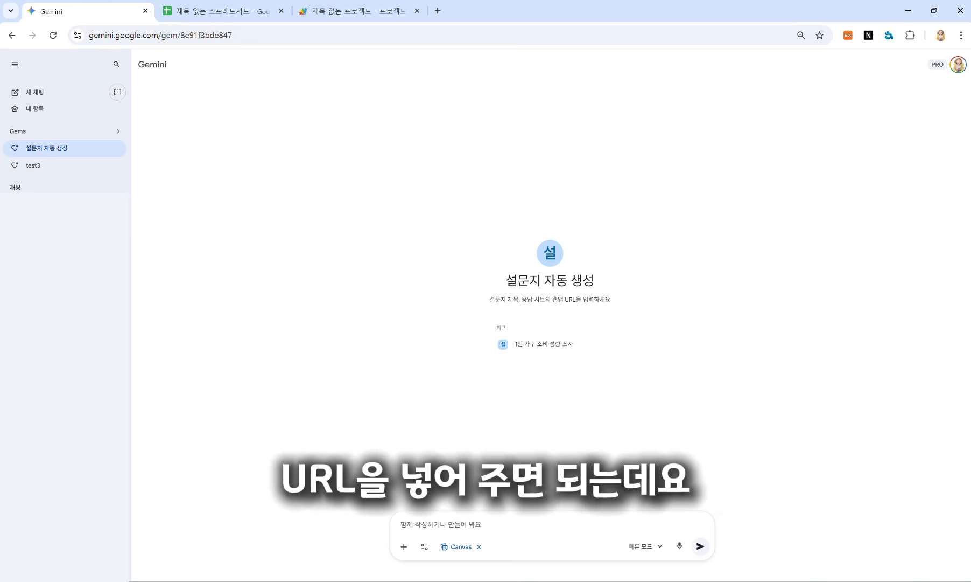
{"action": "type", "text": "환율 변동"}
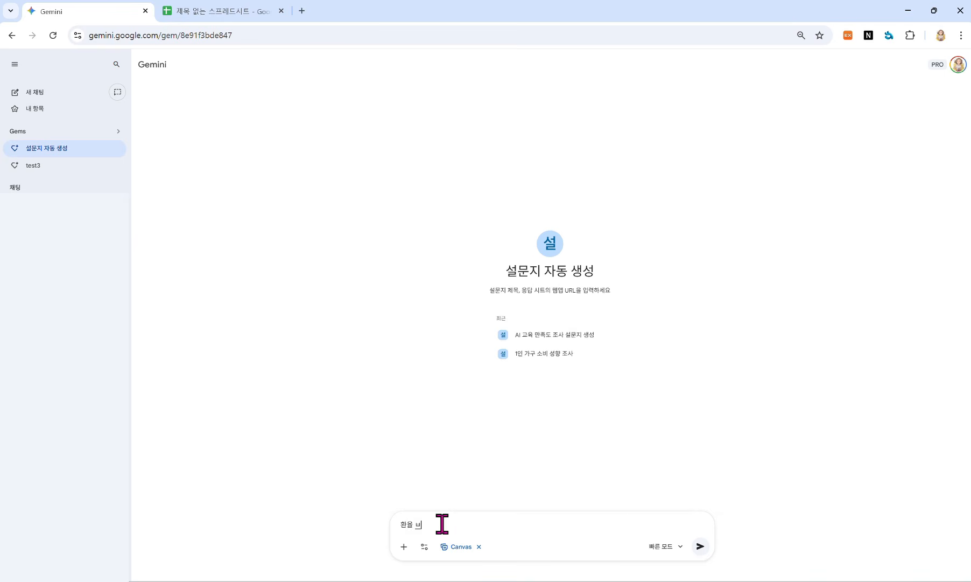
{"action": "type", "text": "이 가정"}
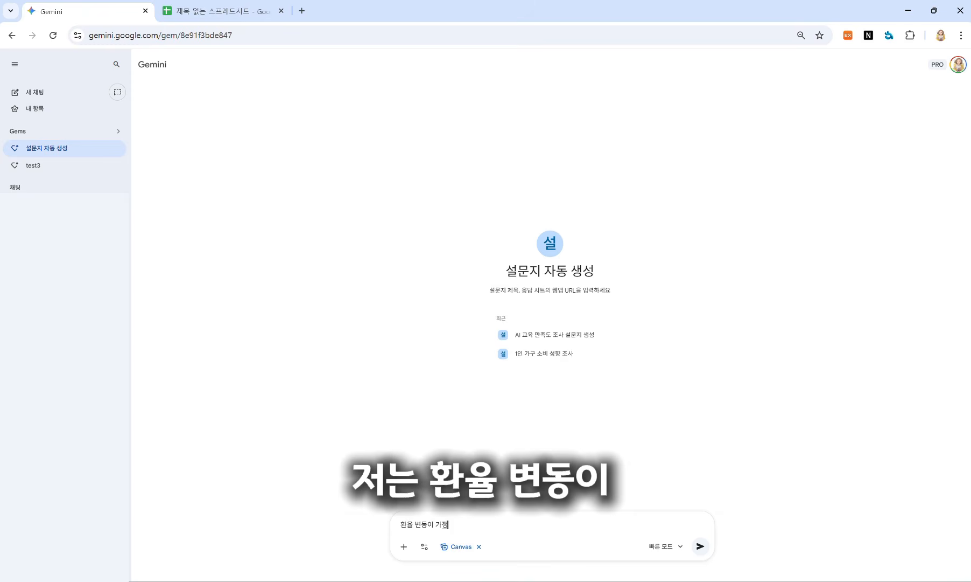
{"action": "type", "text": " 경제에 미치는 영향,"}
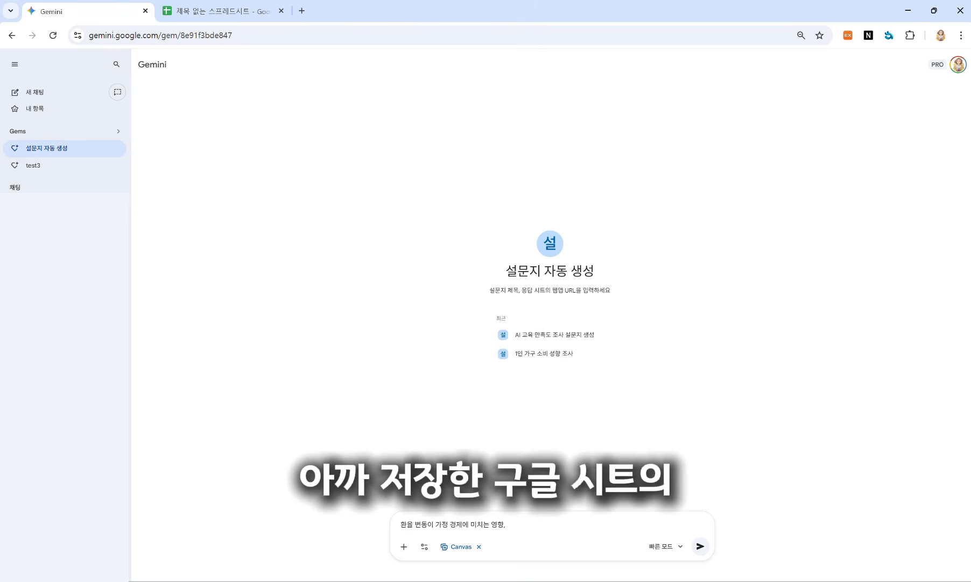
{"action": "left_click", "coordinate": [665, 547]}
{"action": "left_click", "coordinate": [682, 522]}
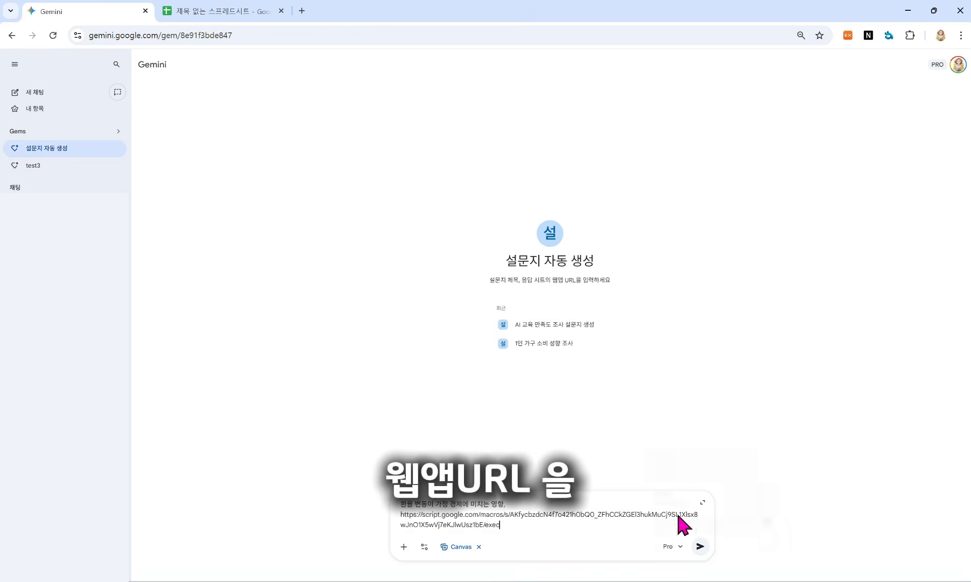
{"action": "left_click", "coordinate": [700, 546]}
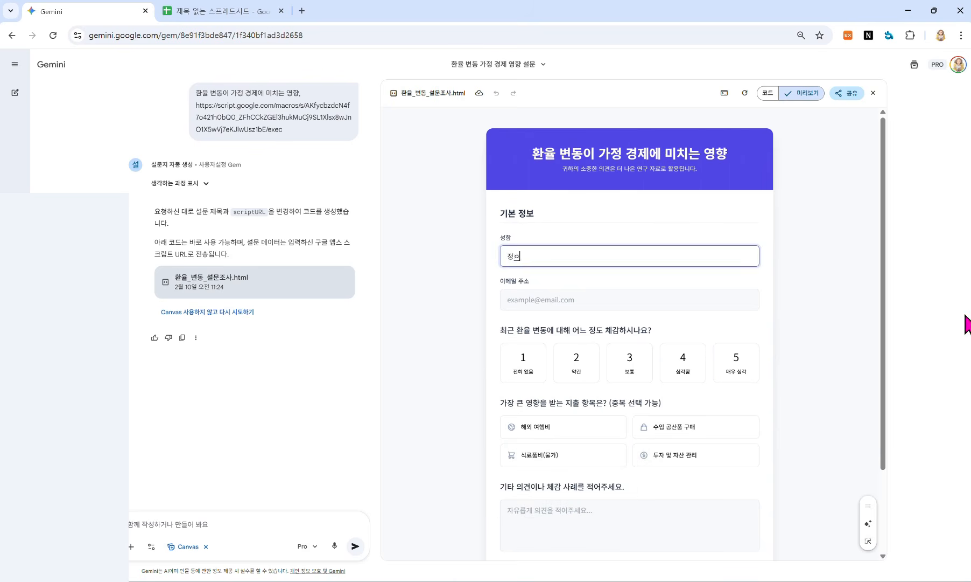
Step: Enter a test respondent's name and email address in the survey preview
{"action": "type", "text": "지"}
{"action": "left_click", "coordinate": [525, 301]}
{"action": "type", "text": "ㅗ"}
{"action": "key", "text": "BackSpace"}
{"action": "type", "text": "ㅗheong"}
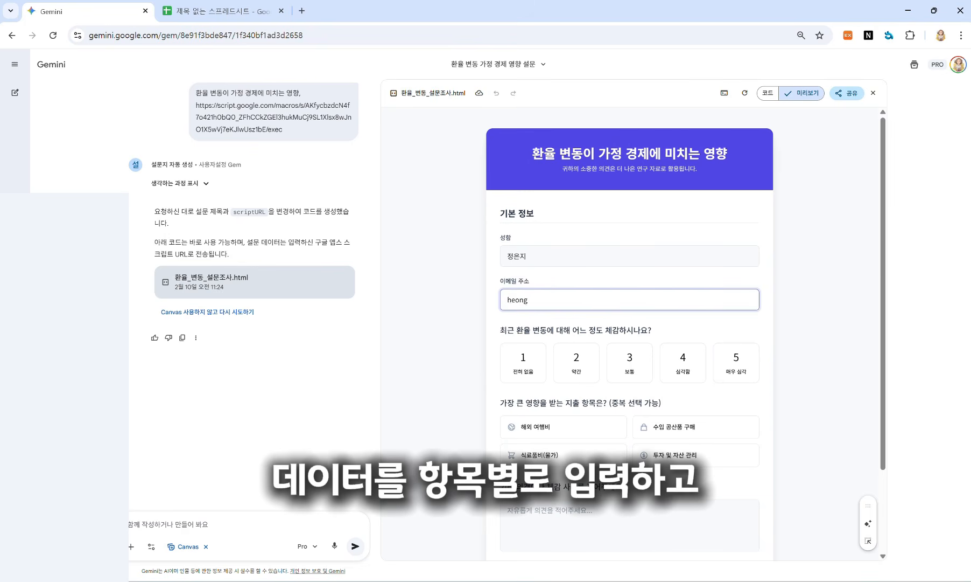
{"action": "key", "text": "BackSpace"}
{"action": "key", "text": "BackSpace"}
{"action": "key", "text": "BackSpace"}
{"action": "key", "text": "BackSpace"}
{"action": "key", "text": "BackSpace"}
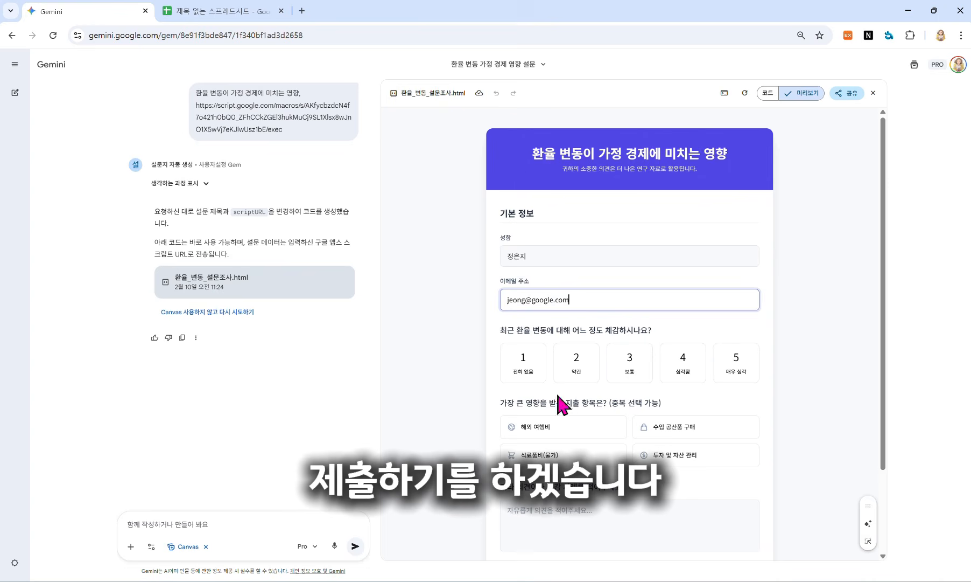
Step: Rate the exchange-rate impact 3, choose 해외 여행비, submit, and check the spreadsheet
{"action": "left_click", "coordinate": [630, 362]}
{"action": "left_click", "coordinate": [563, 427]}
{"action": "scroll", "coordinate": [593, 431], "scroll_direction": "down", "scroll_amount": 3}
{"action": "left_click", "coordinate": [644, 481]}
{"action": "left_click", "coordinate": [226, 11]}
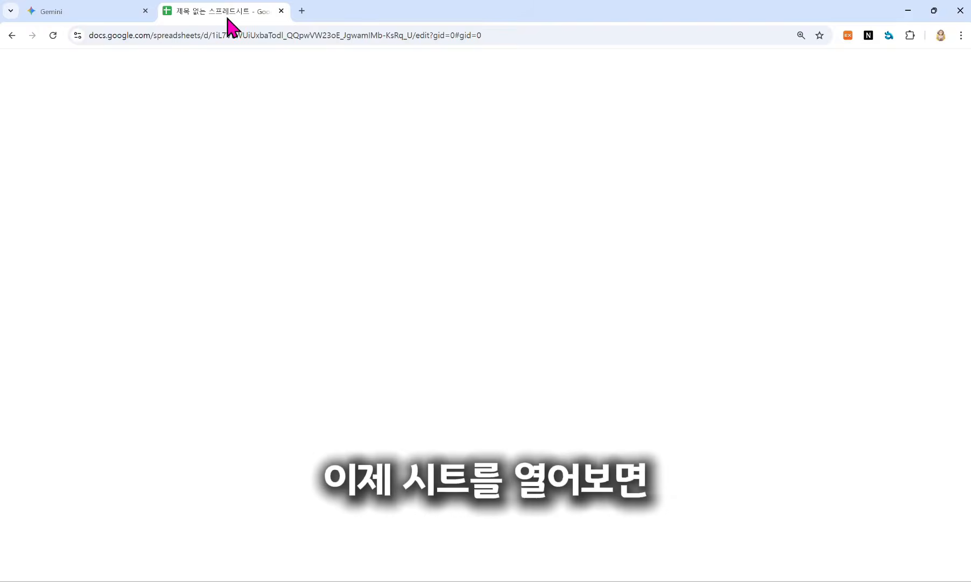